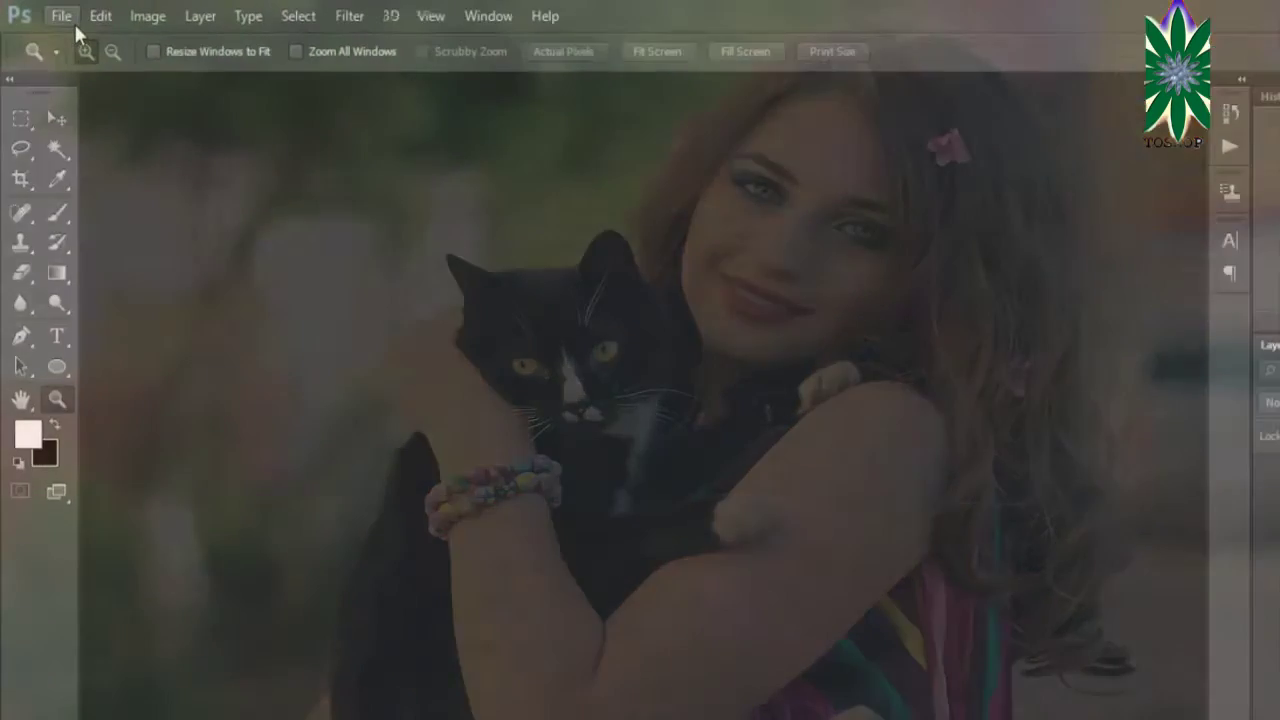
- Open girl-1361126_960_720.jpg, the photo of the girl holding the black cat
left_click(52, 13)
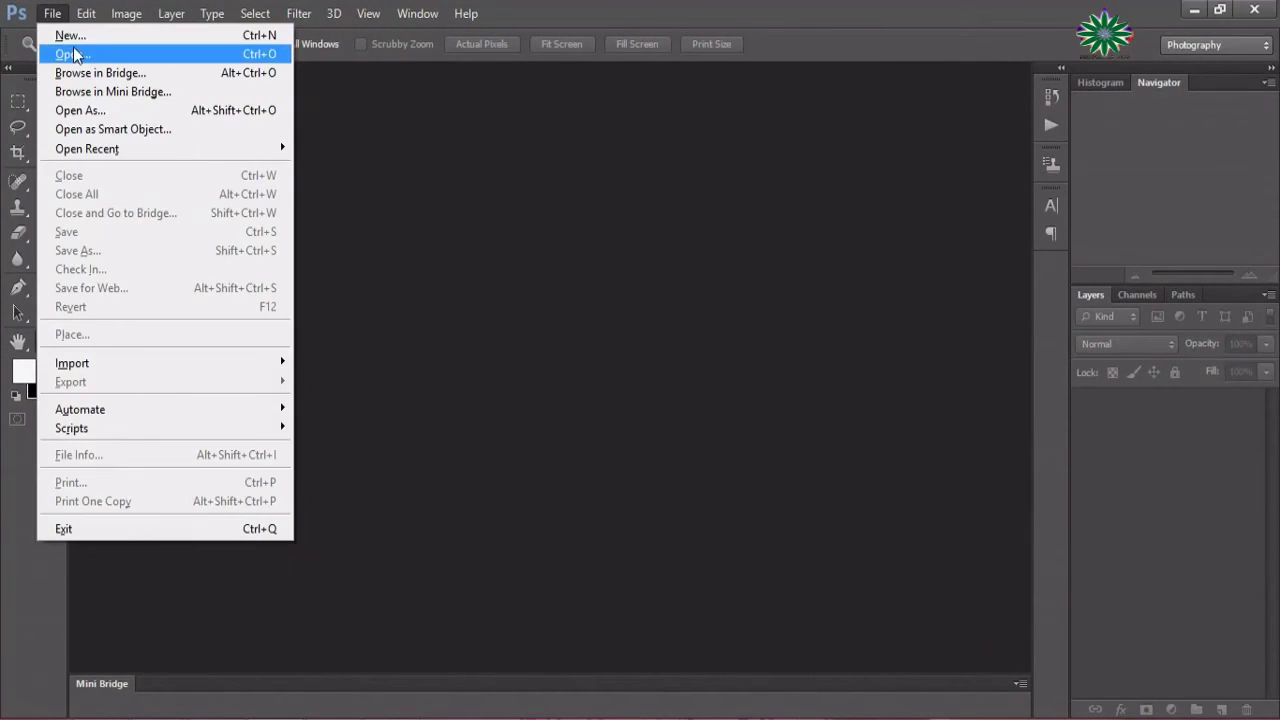
left_click(75, 54)
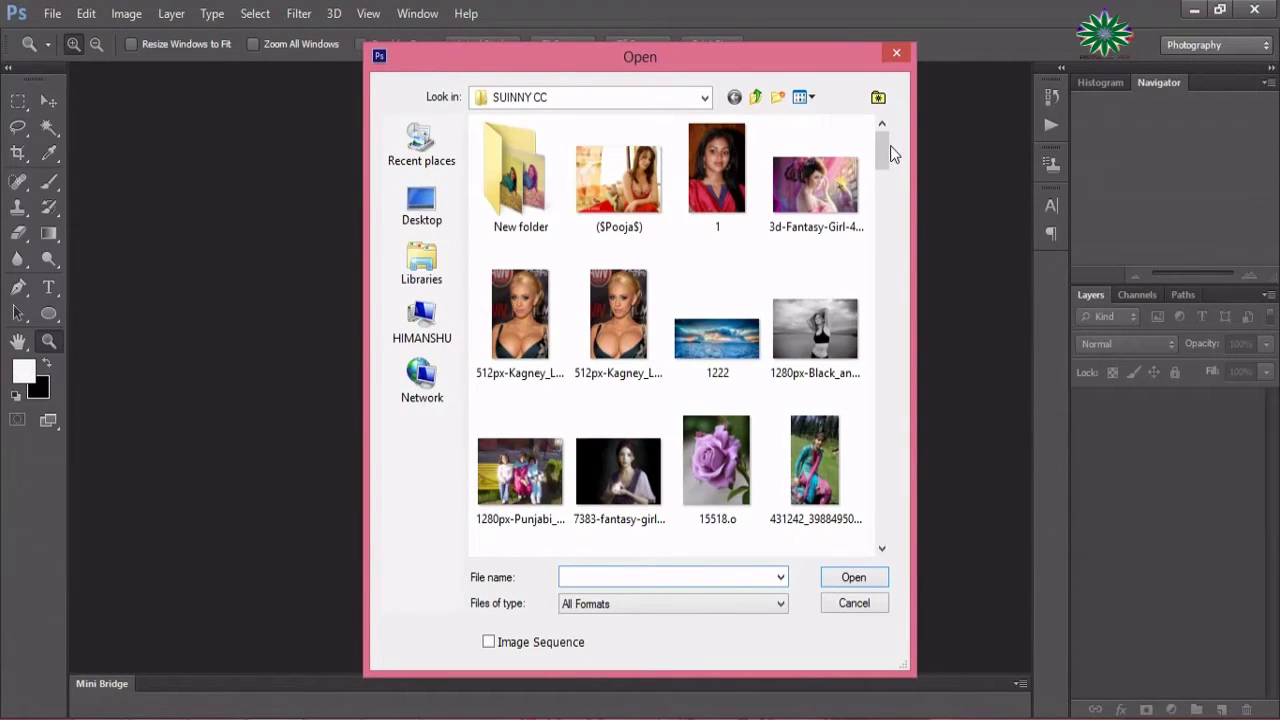
left_click_drag(891, 150, 918, 348)
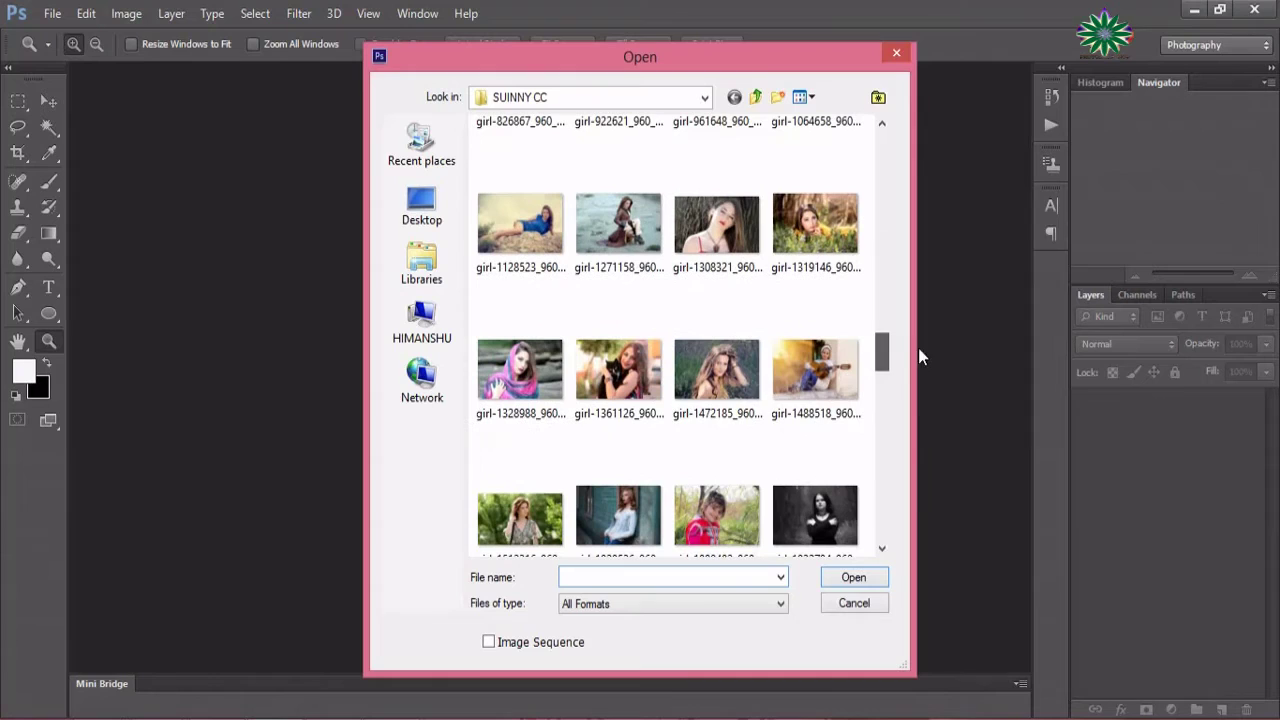
double_click(638, 383)
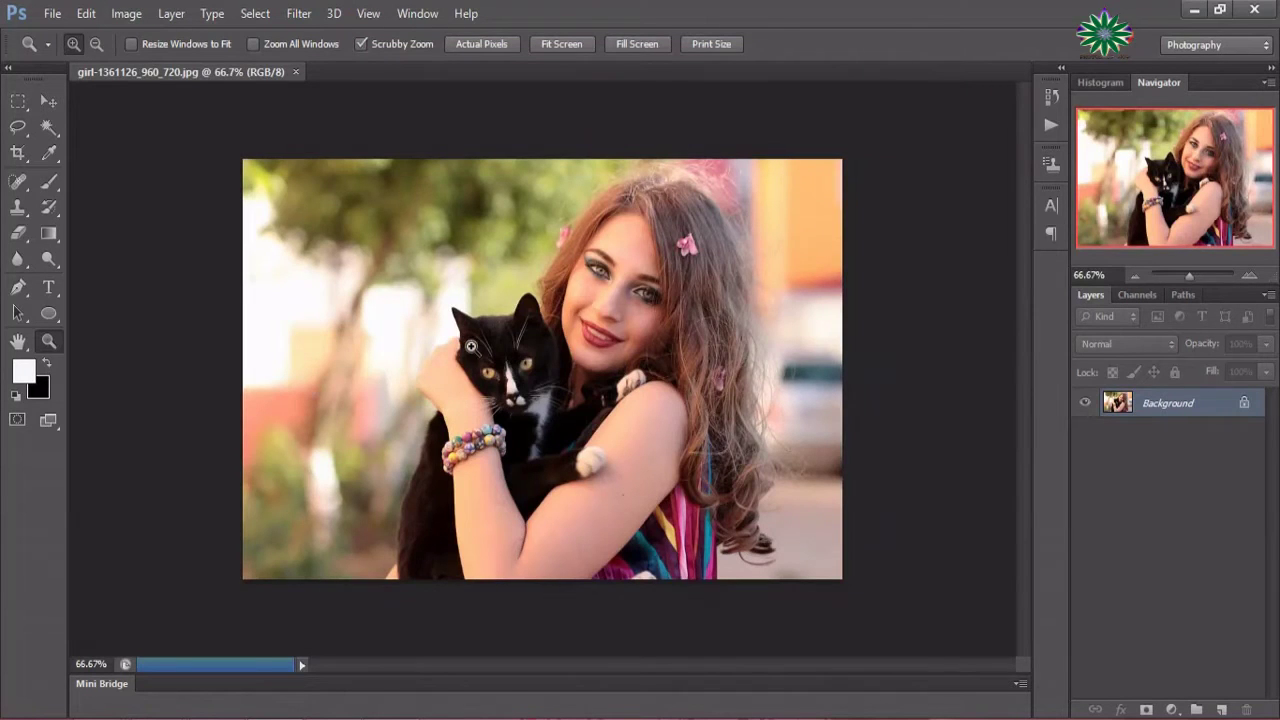
- Zoom to 100% around the cat and duplicate the Background layer
left_click(470, 346)
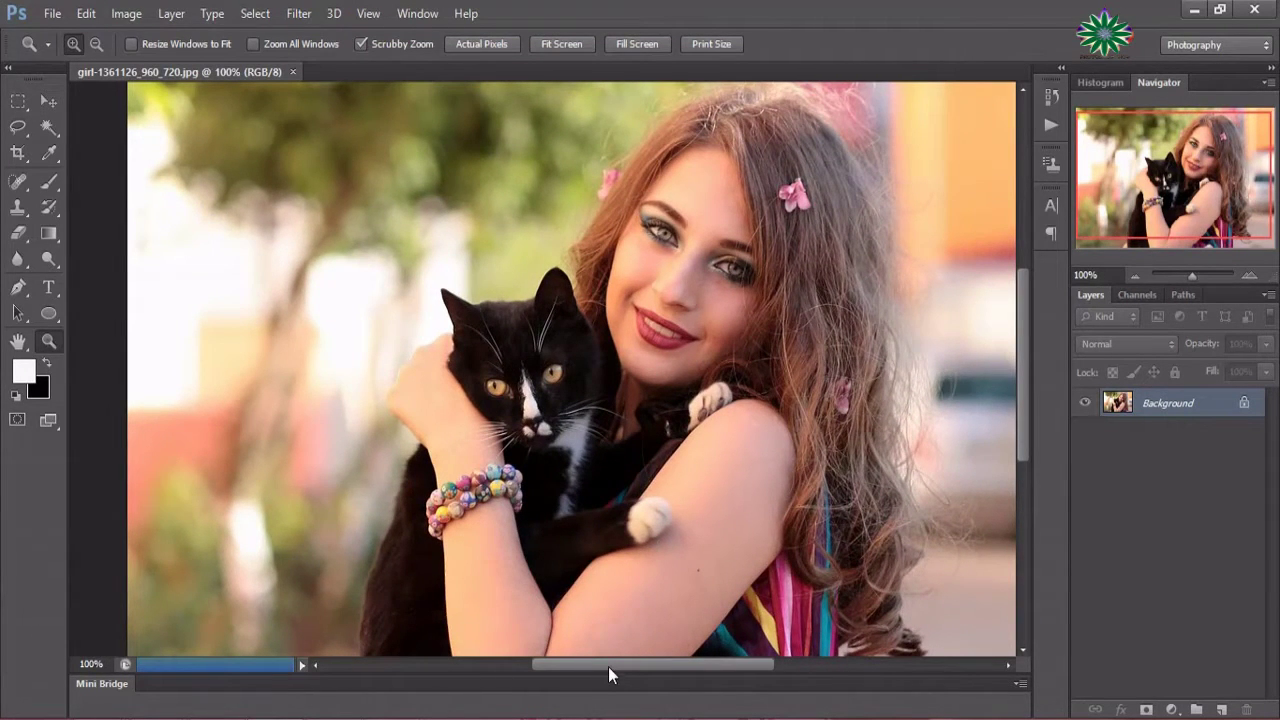
left_click_drag(609, 667, 624, 669)
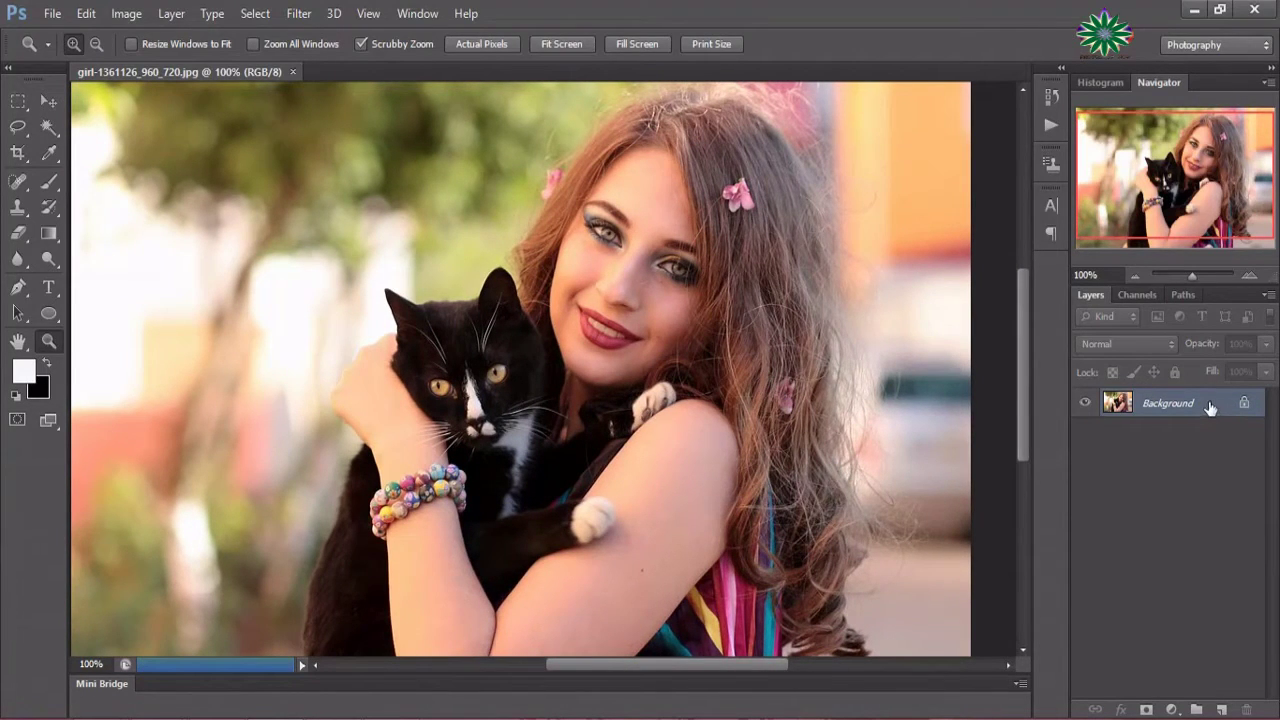
left_click_drag(1210, 404, 1220, 710)
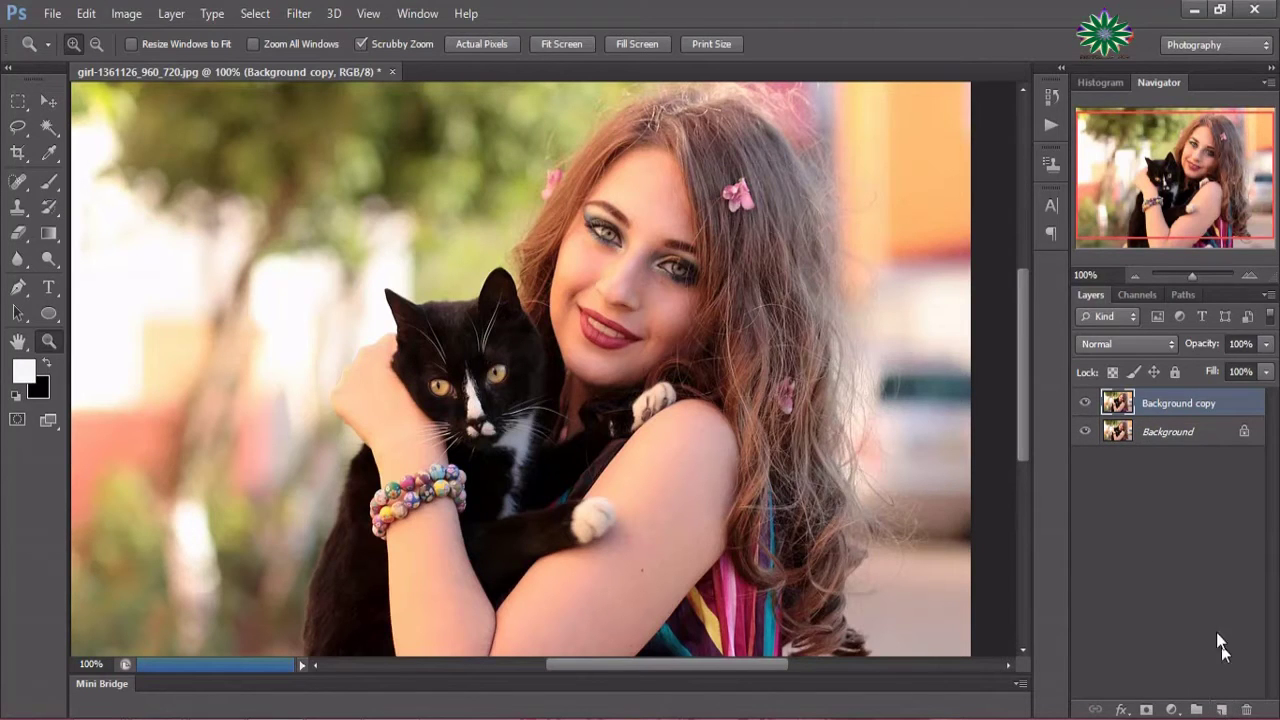
- Switch the image mode to Lab Color, choosing Don't Flatten to keep both layers
left_click(126, 13)
mouse_move(138, 36)
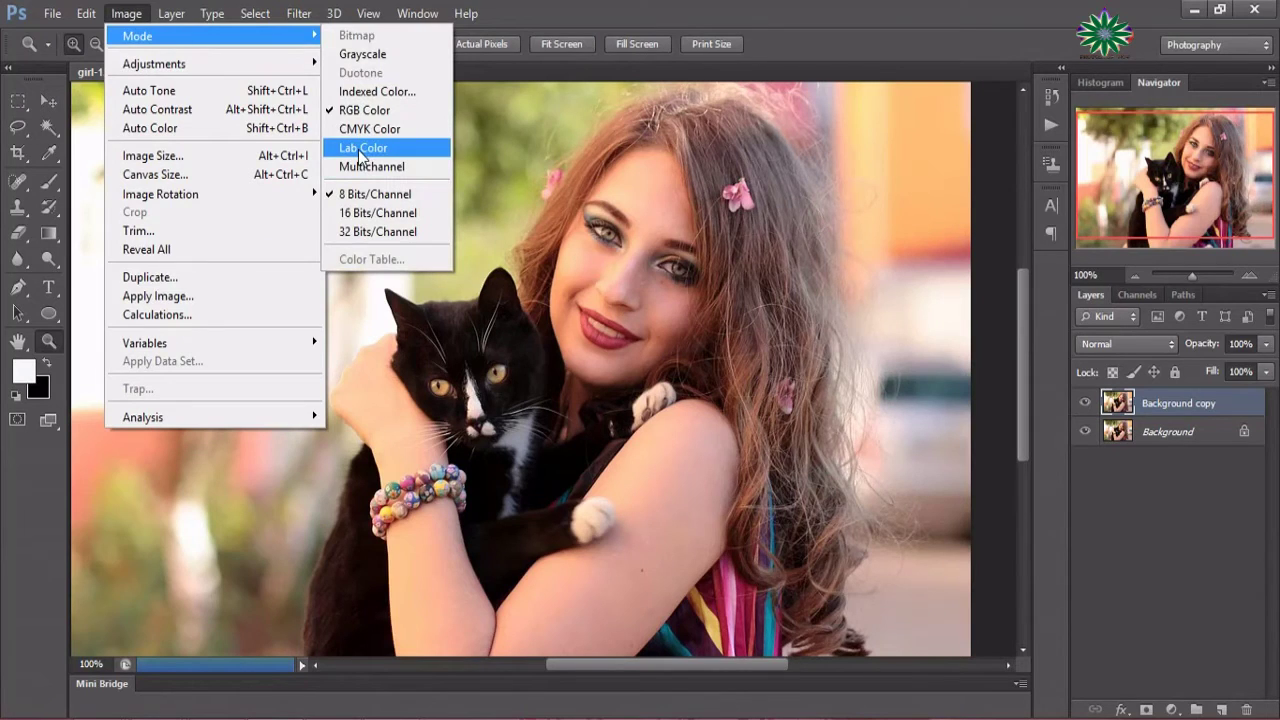
left_click(361, 150)
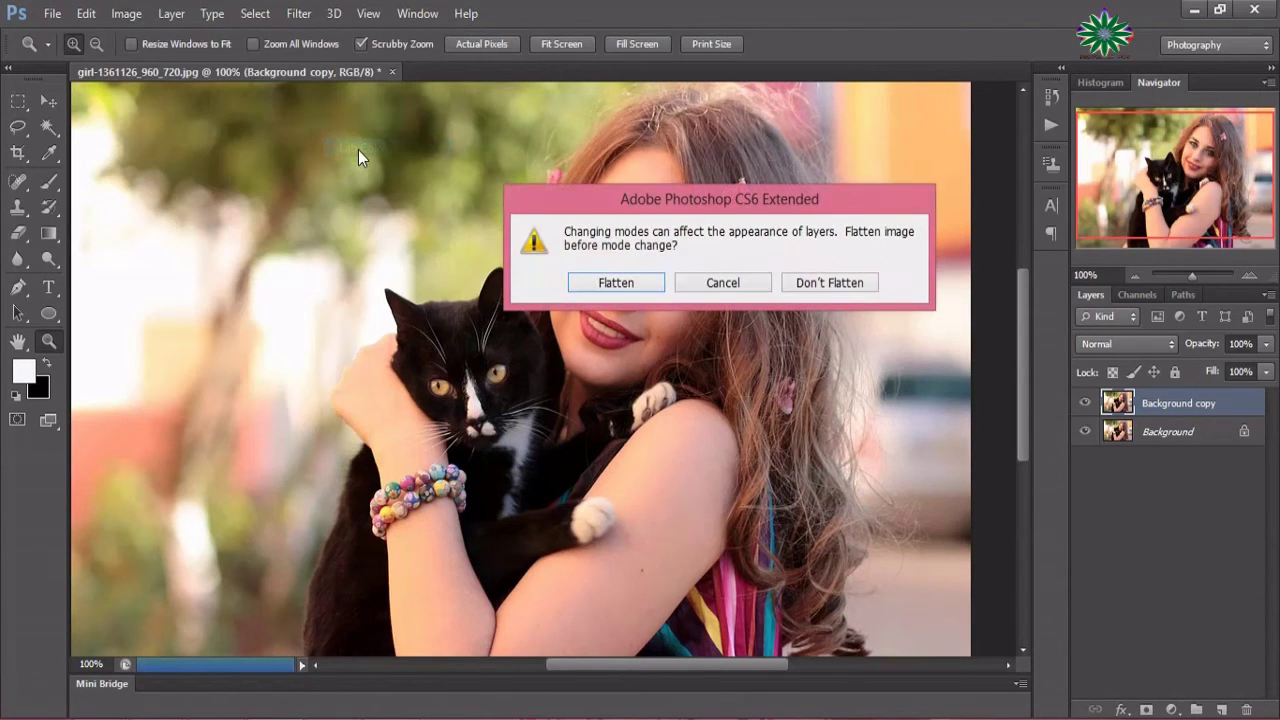
left_click(818, 280)
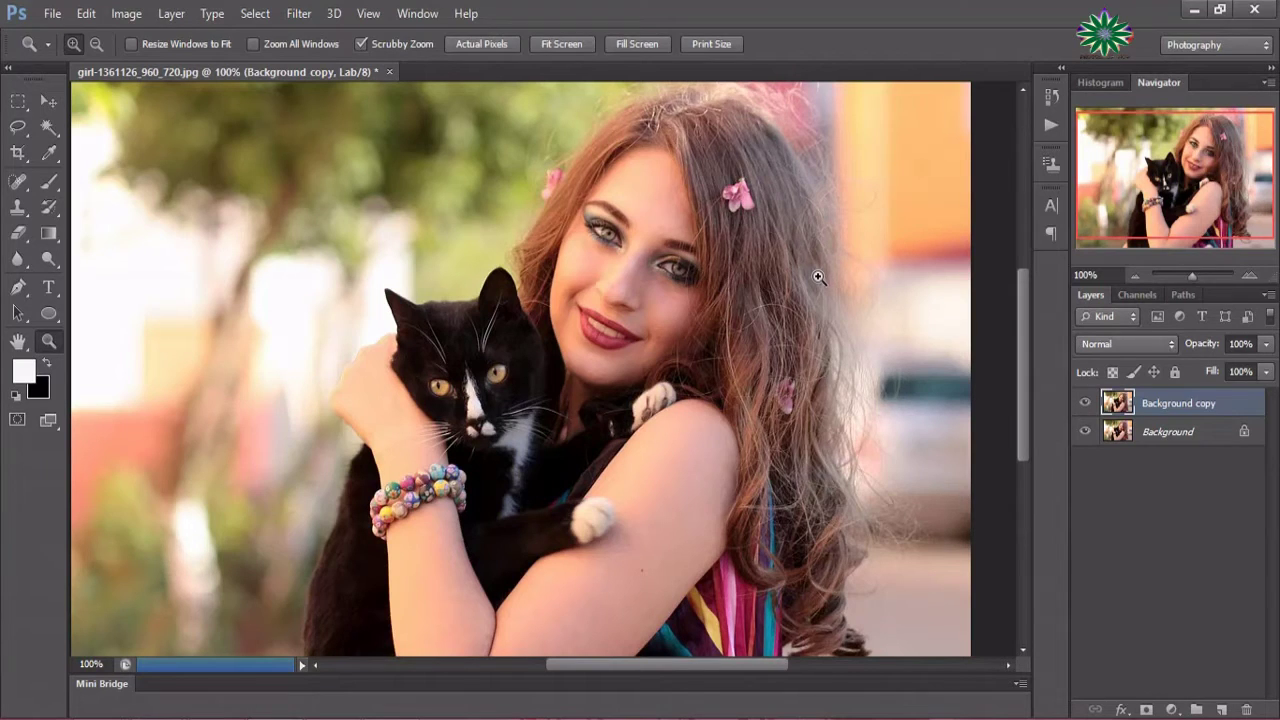
- View only the a channel and load it as a selection
left_click(1137, 295)
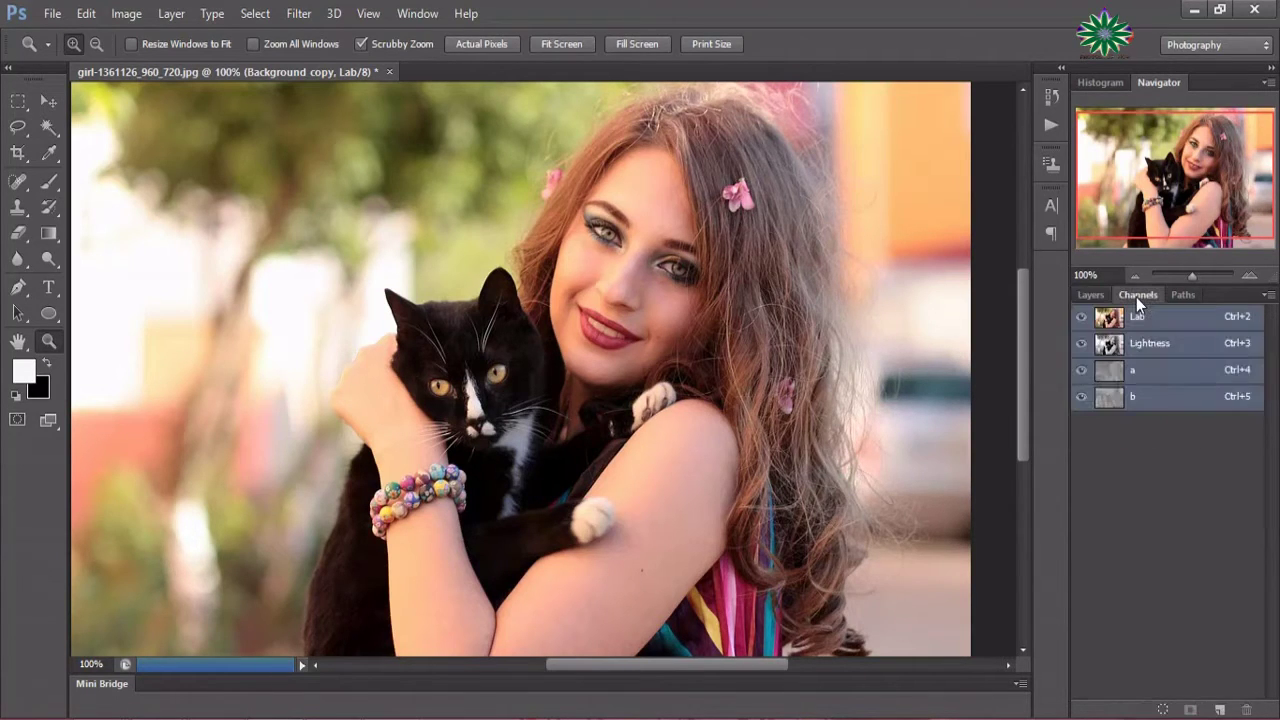
left_click(1137, 372)
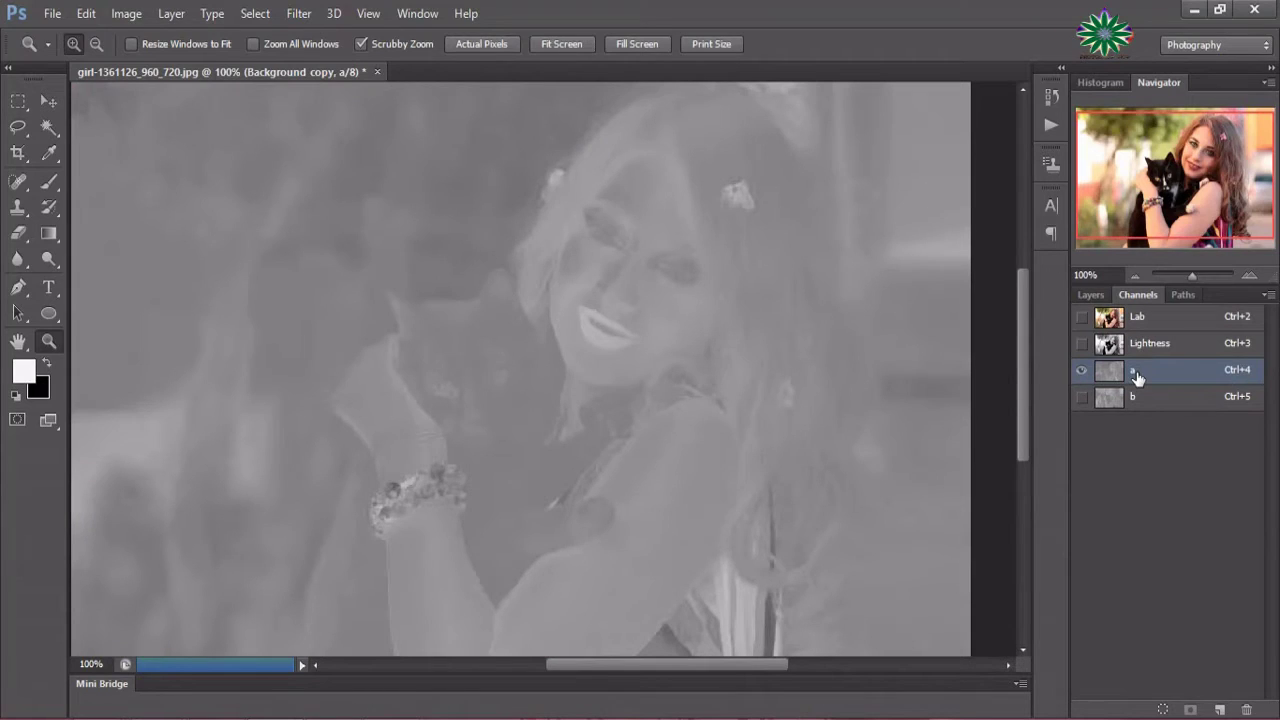
left_click_drag(1137, 376, 1140, 381)
left_click(1140, 380, "ctrl")
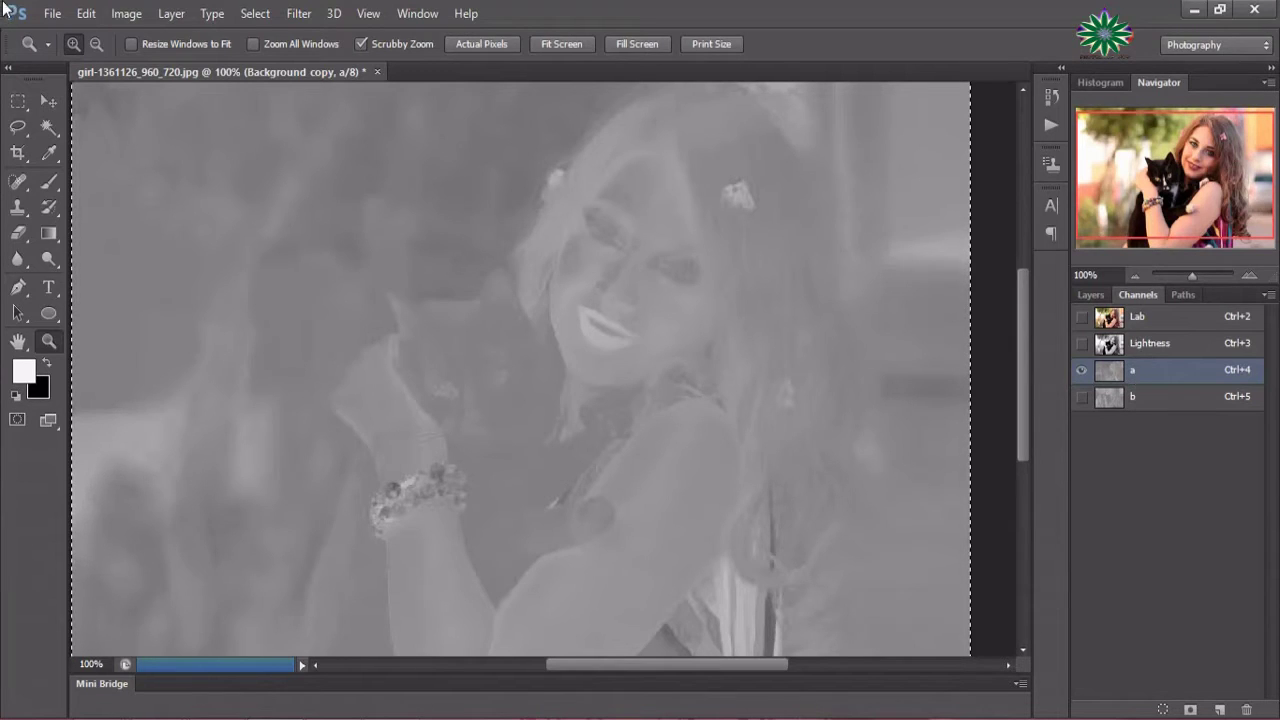
- Copy and paste the a channel, then restore the full Lab composite in Layers
left_click(88, 14)
left_click(122, 128)
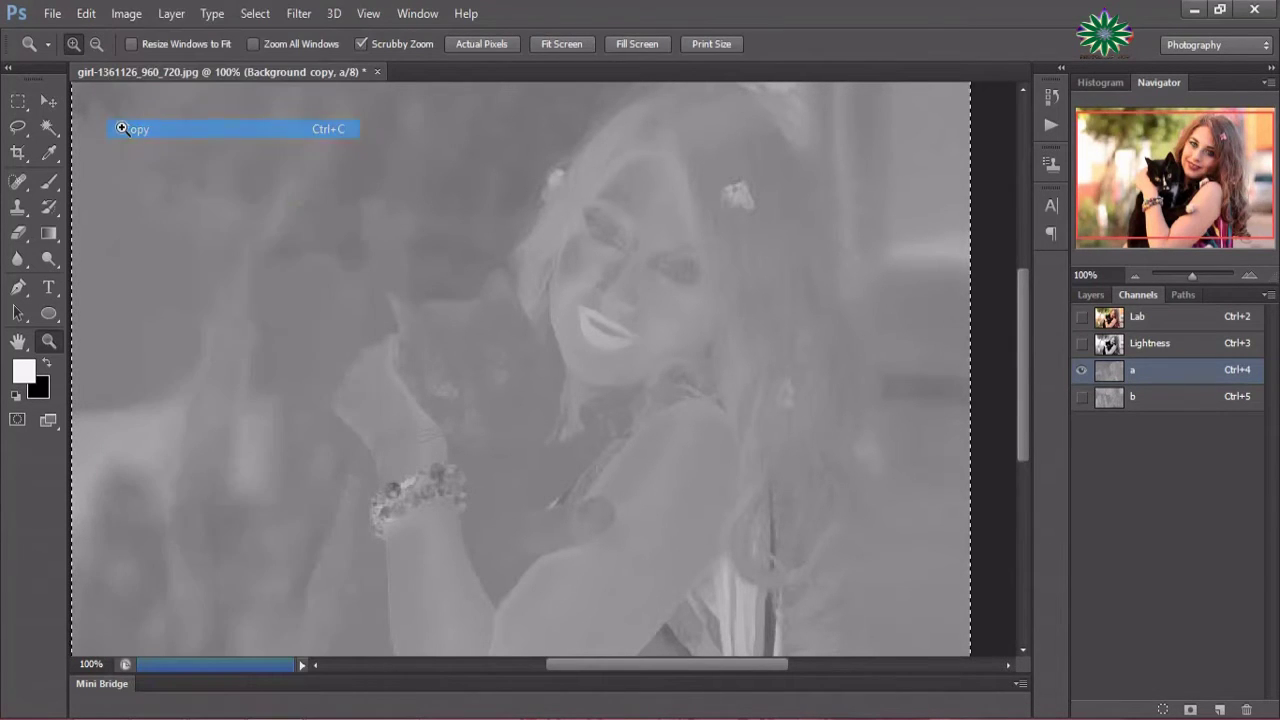
left_click(86, 14)
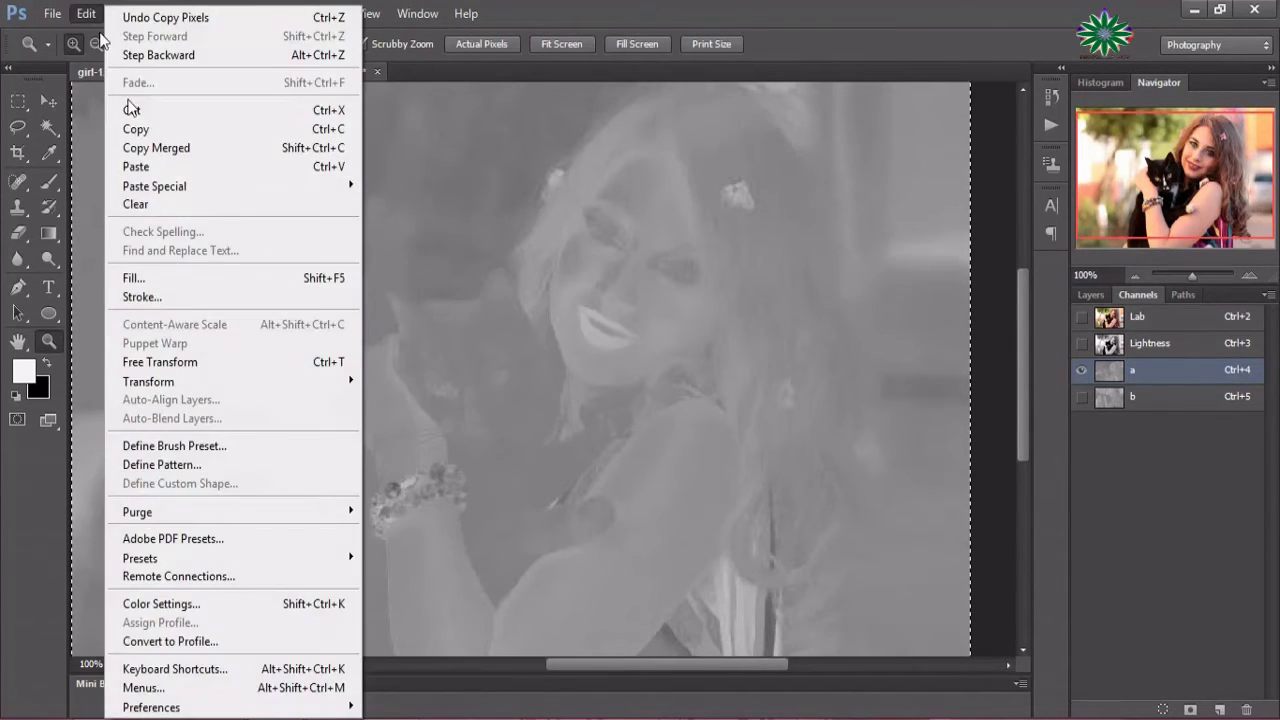
left_click(140, 166)
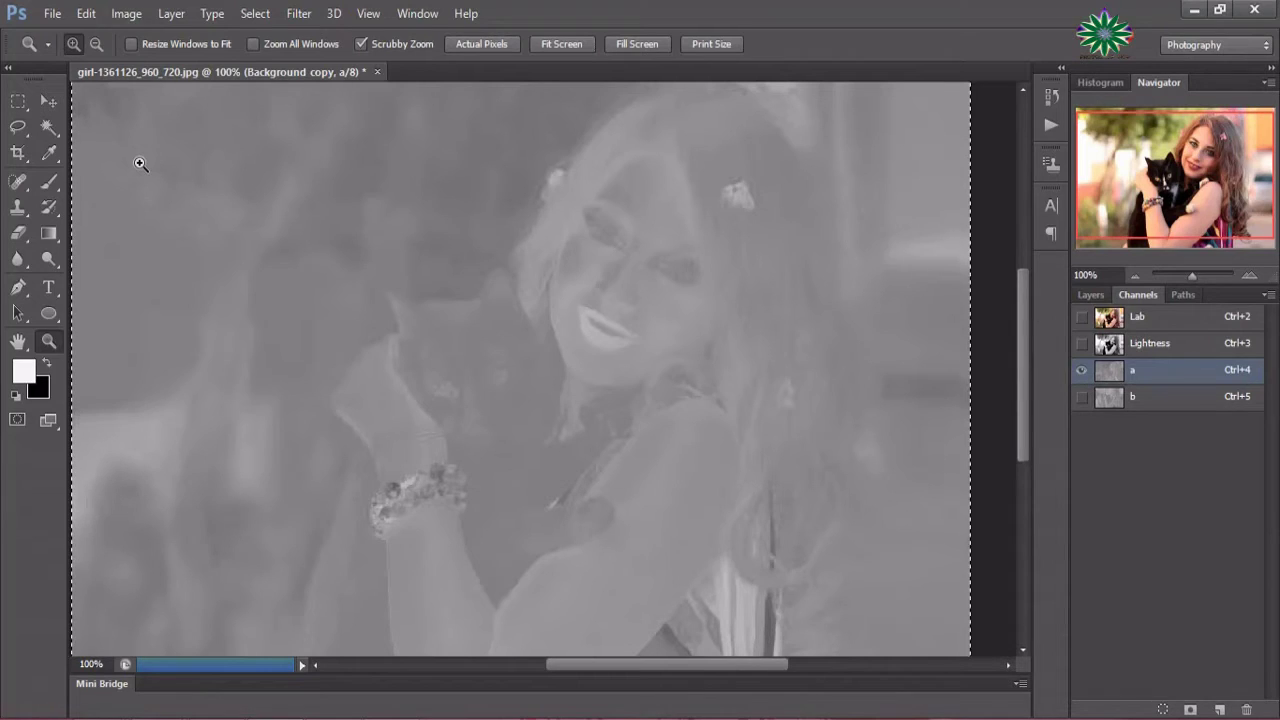
left_click(1081, 319)
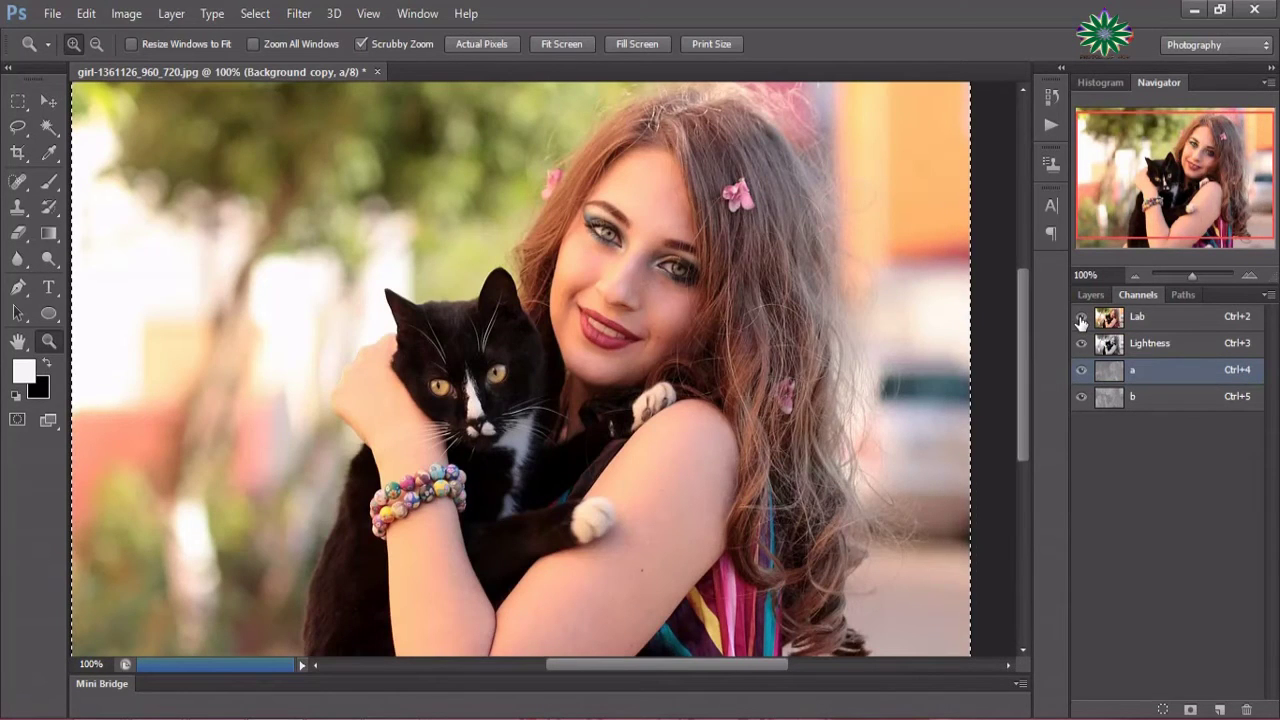
left_click(1088, 296)
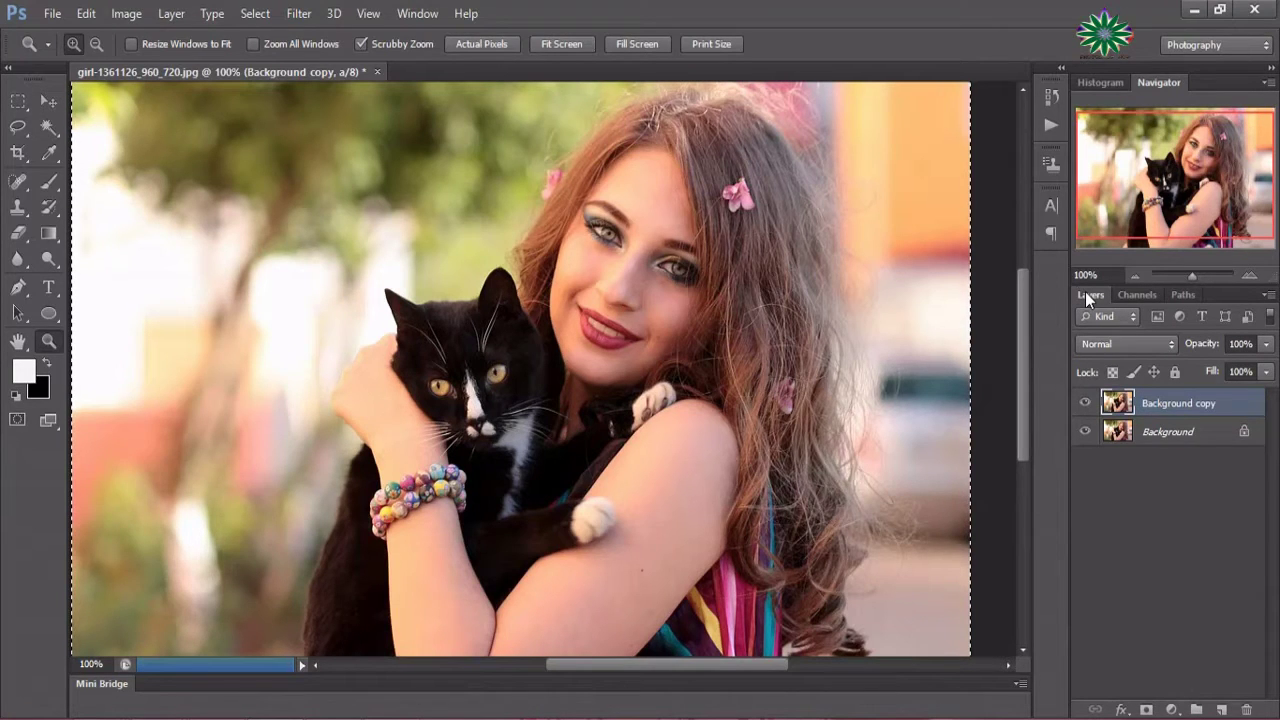
- Switch the image mode back to RGB Color, choosing Don't Flatten
left_click(136, 13)
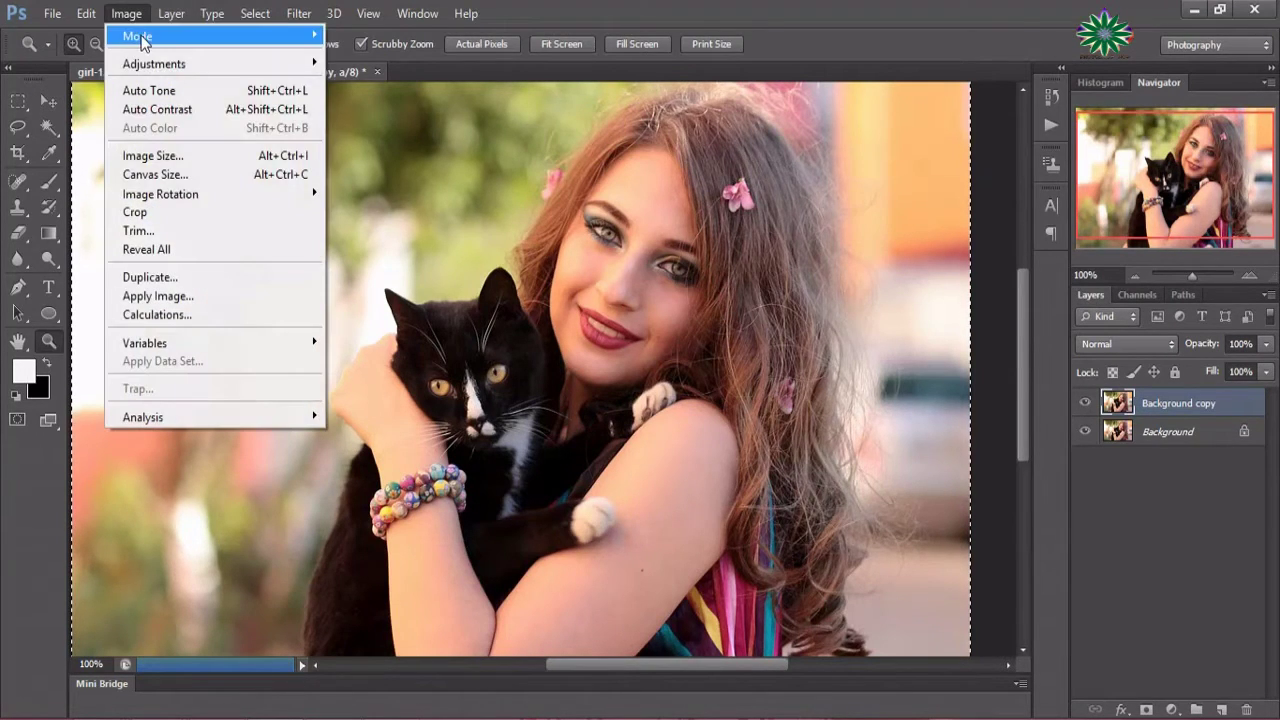
left_click(412, 126)
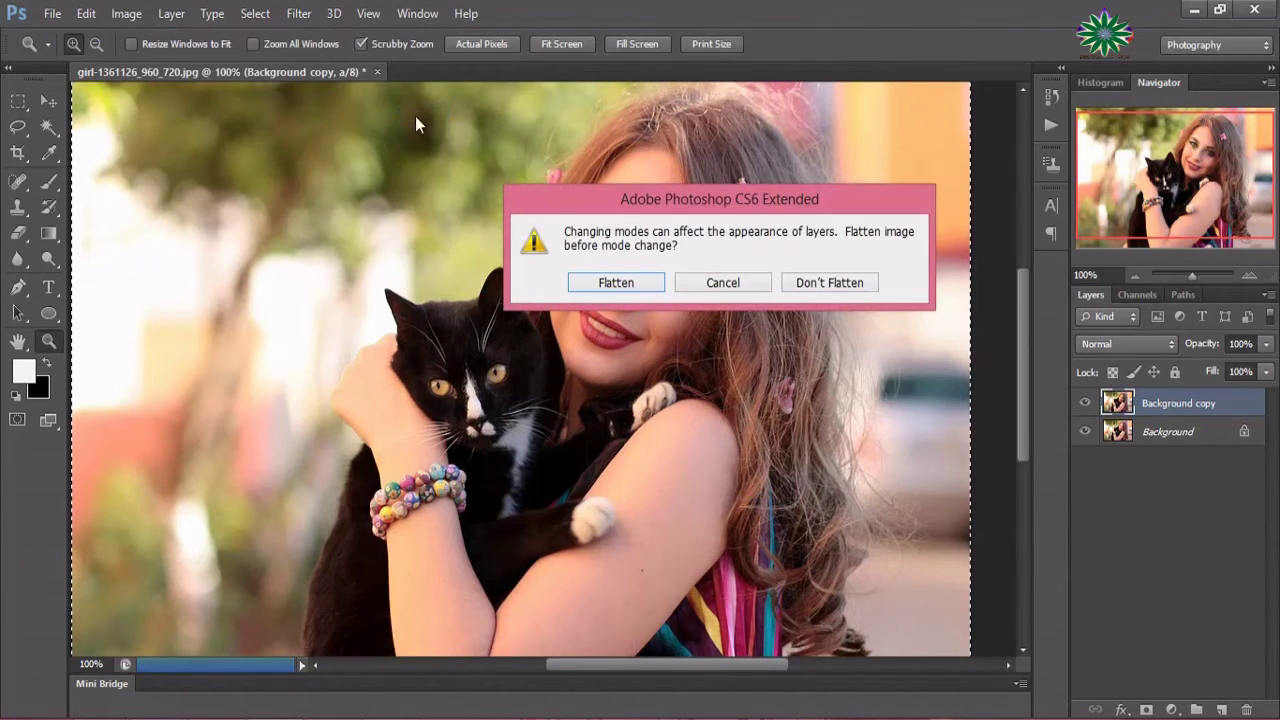
left_click(865, 283)
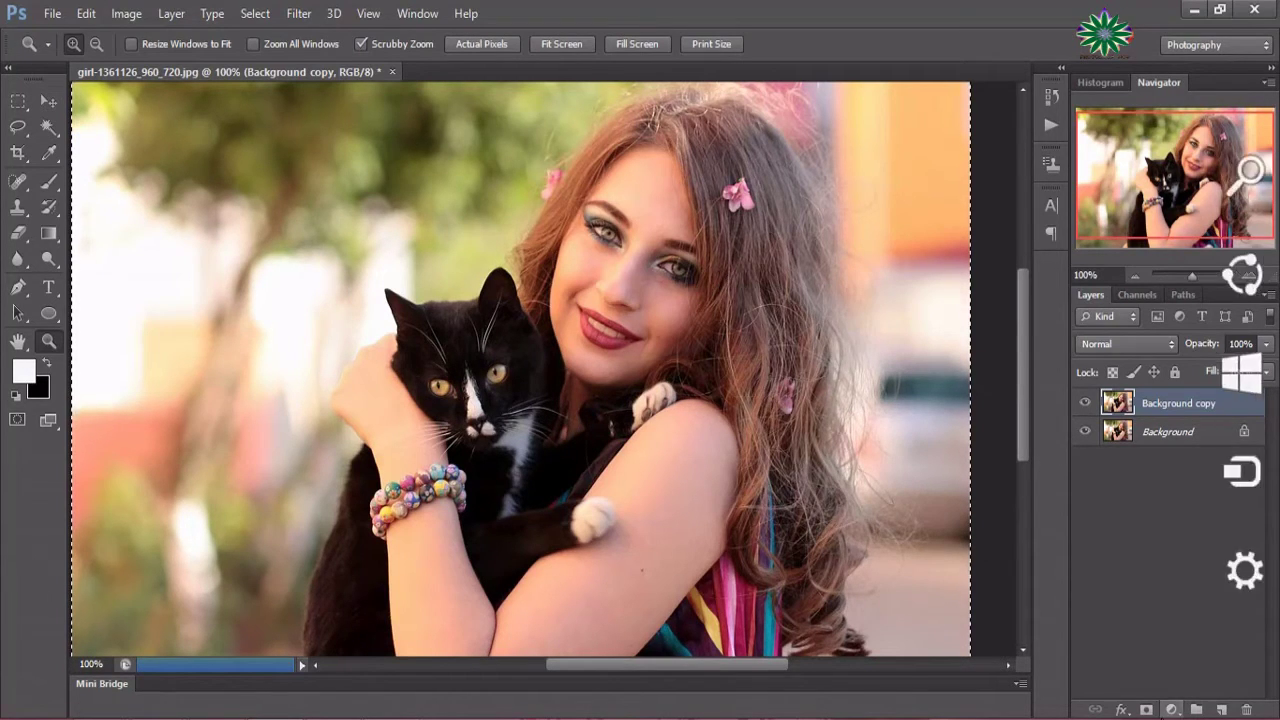
- Add a Selective Color layer and experiment with Cyans sliders, trying Absolute and Relative methods
left_click(1172, 709)
left_click(1158, 694)
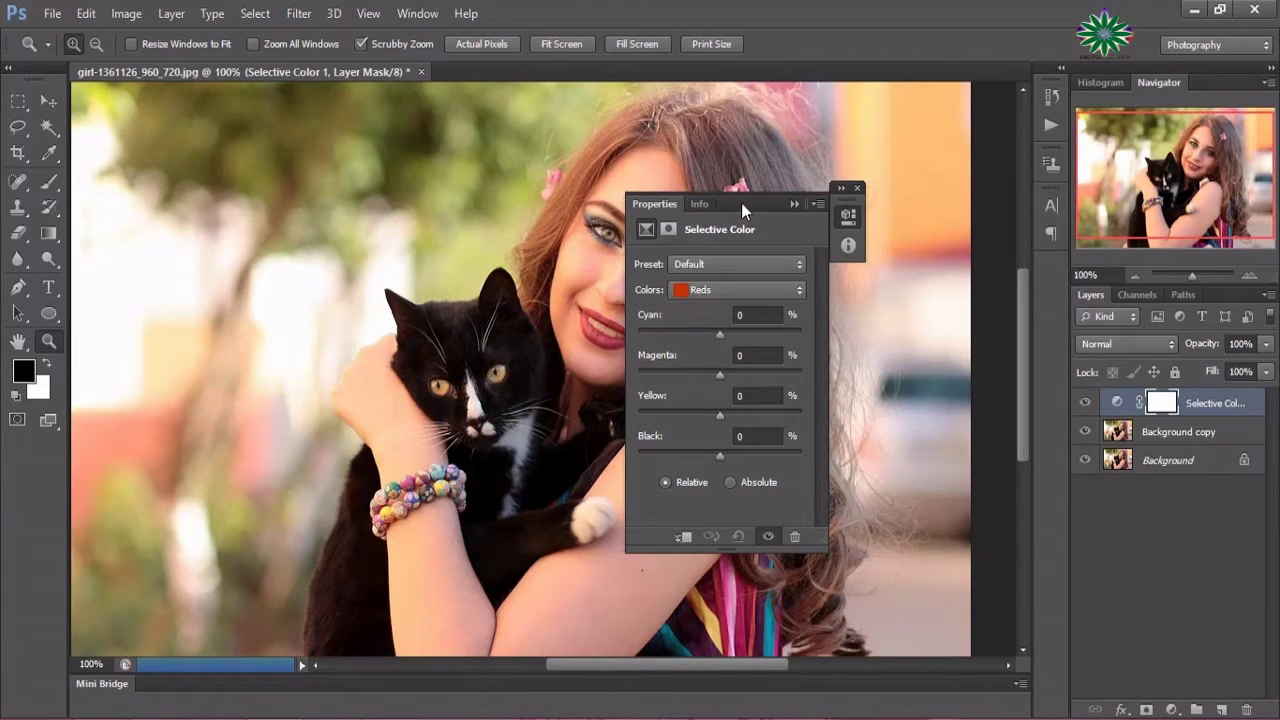
left_click_drag(726, 204, 824, 179)
left_click(849, 265)
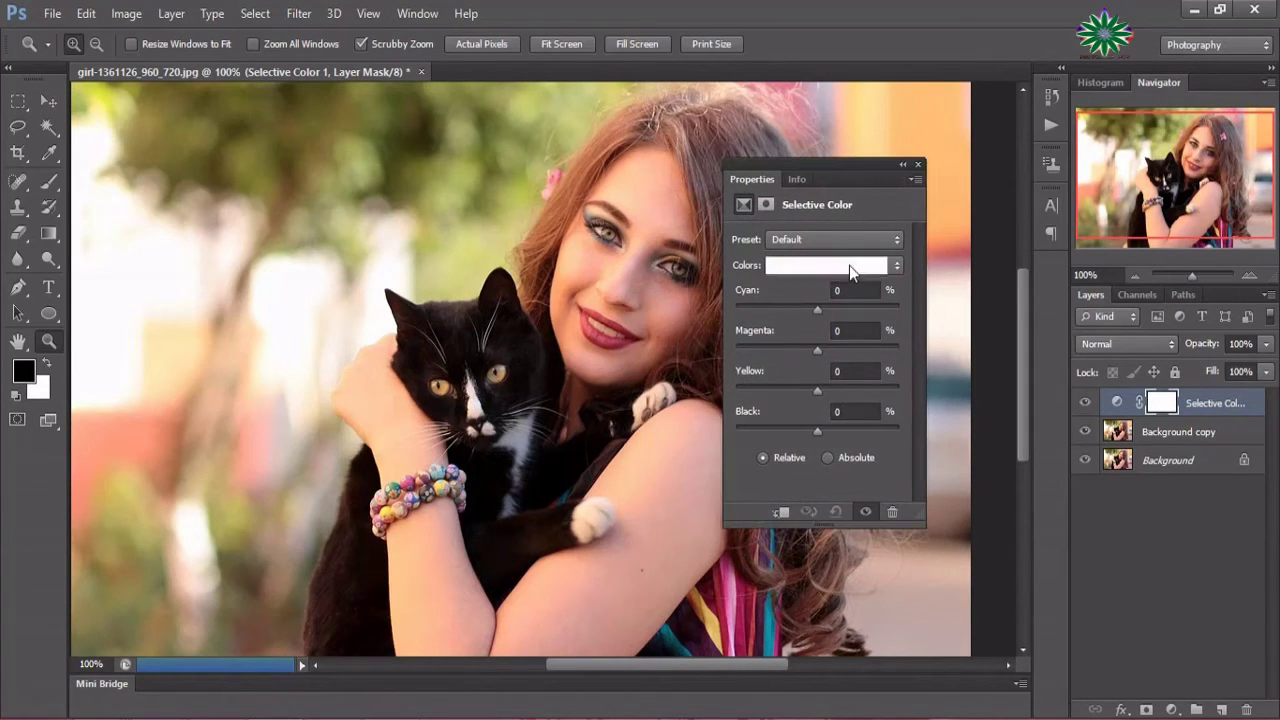
left_click(834, 329)
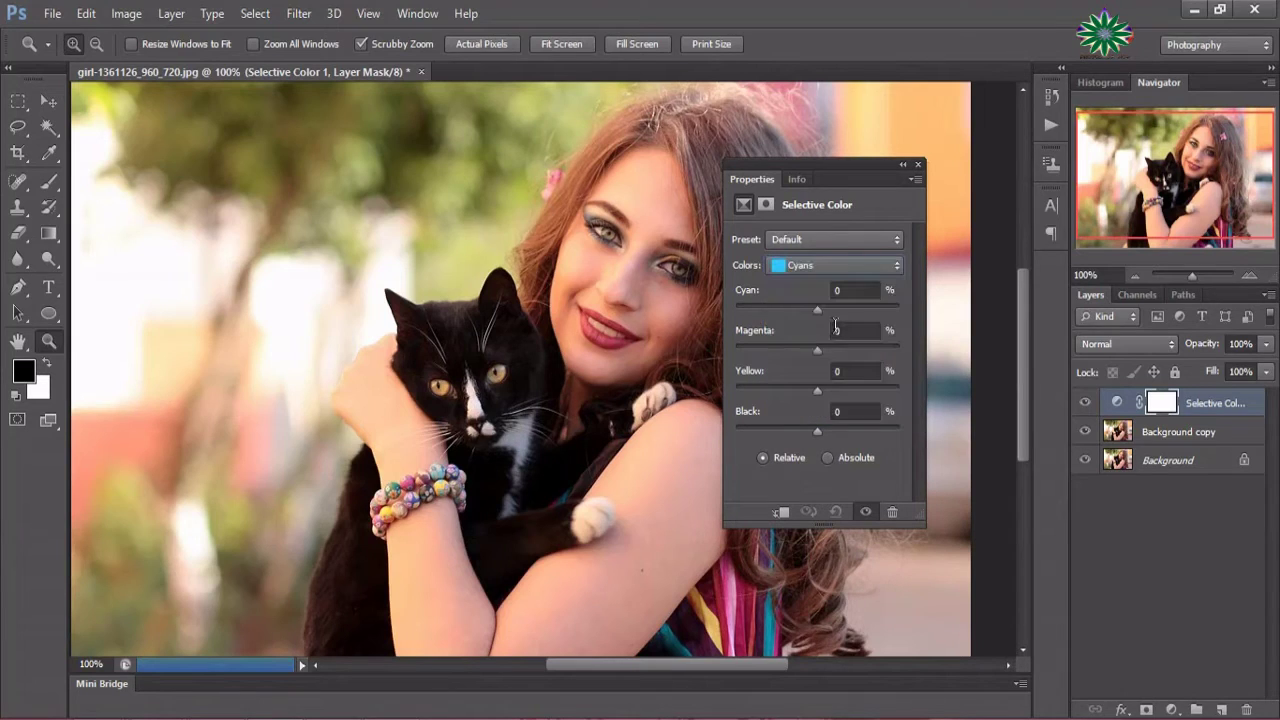
left_click_drag(821, 309, 839, 315)
left_click_drag(847, 160, 920, 159)
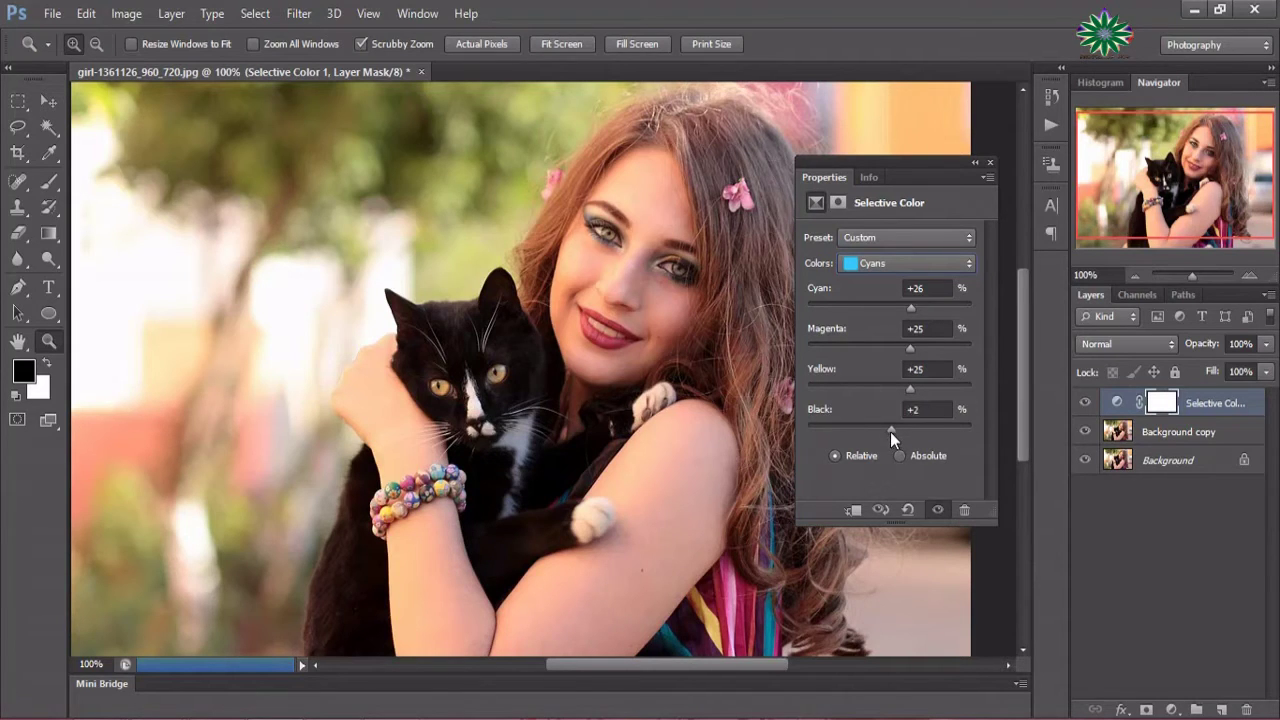
mouse_move(891, 433)
left_mouse_down()
mouse_move(854, 426)
mouse_move(875, 430)
left_mouse_up()
mouse_move(912, 307)
left_mouse_down()
mouse_move(827, 306)
mouse_move(928, 312)
mouse_move(860, 345)
left_mouse_up()
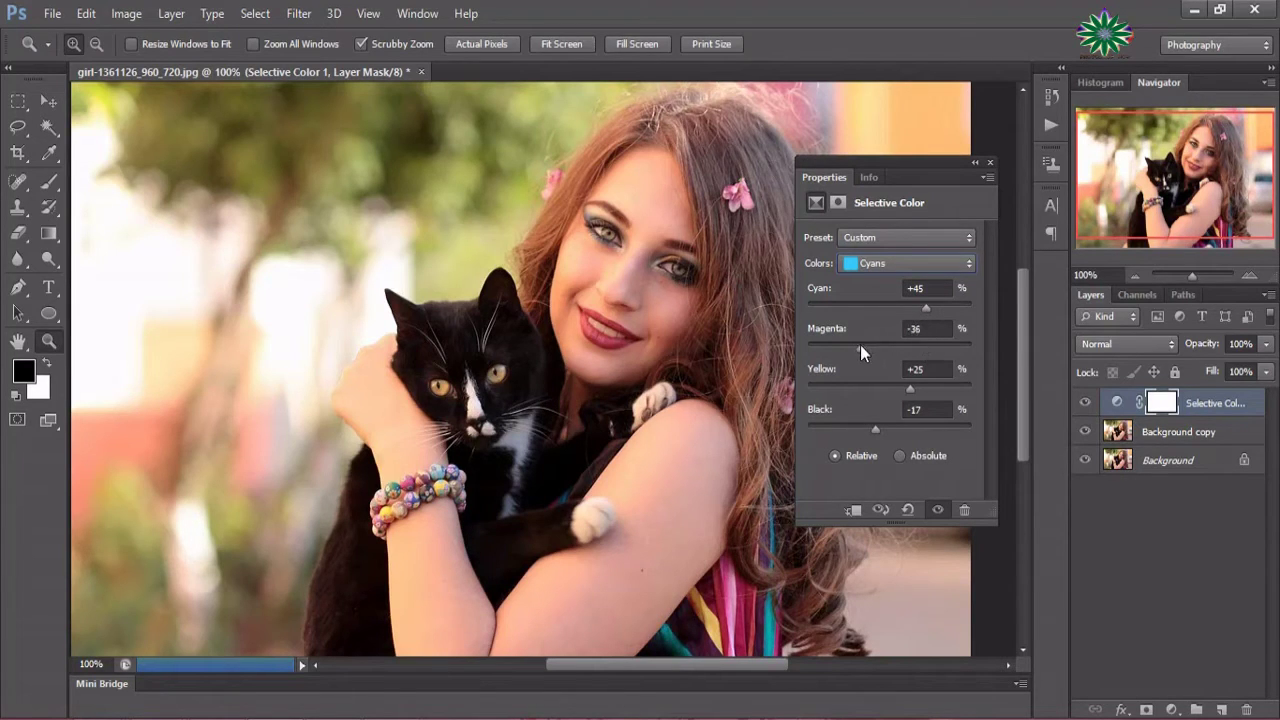
left_click(899, 456)
left_click(836, 456)
- Set the Yellows range to Cyan 0, Magenta -69, Yellow +61 and Black +64
left_click(899, 263)
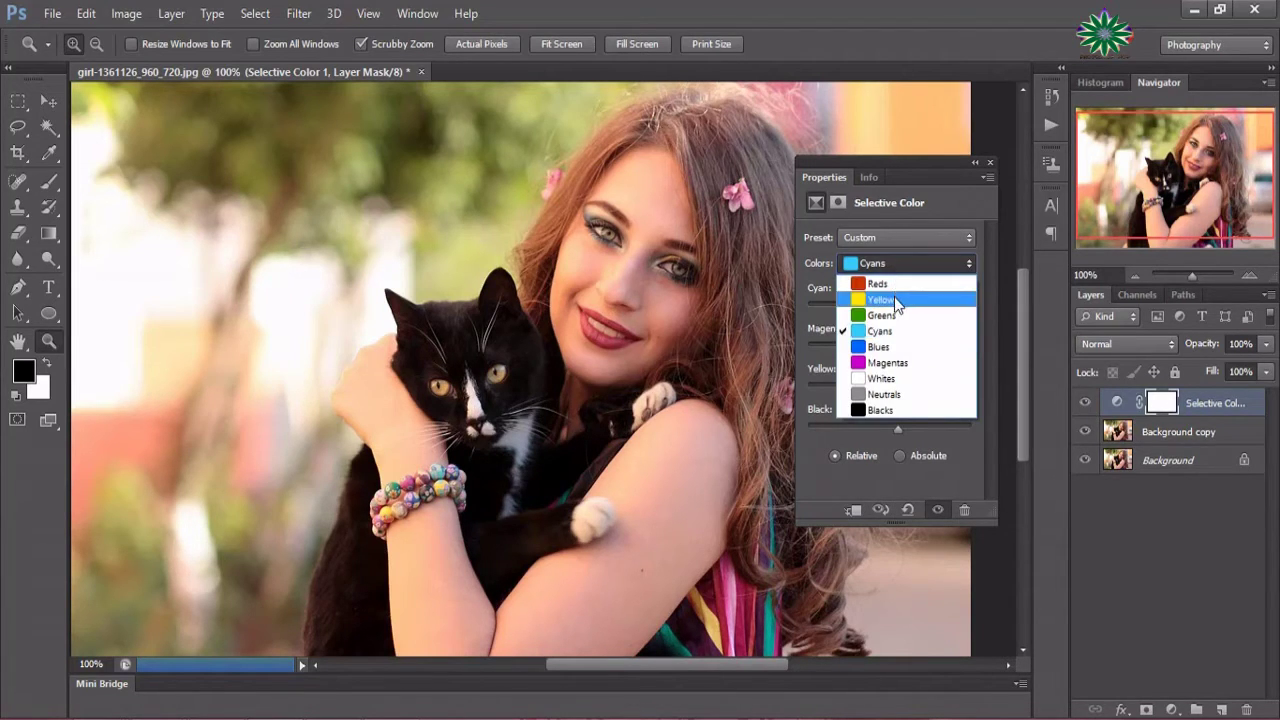
left_click(897, 300)
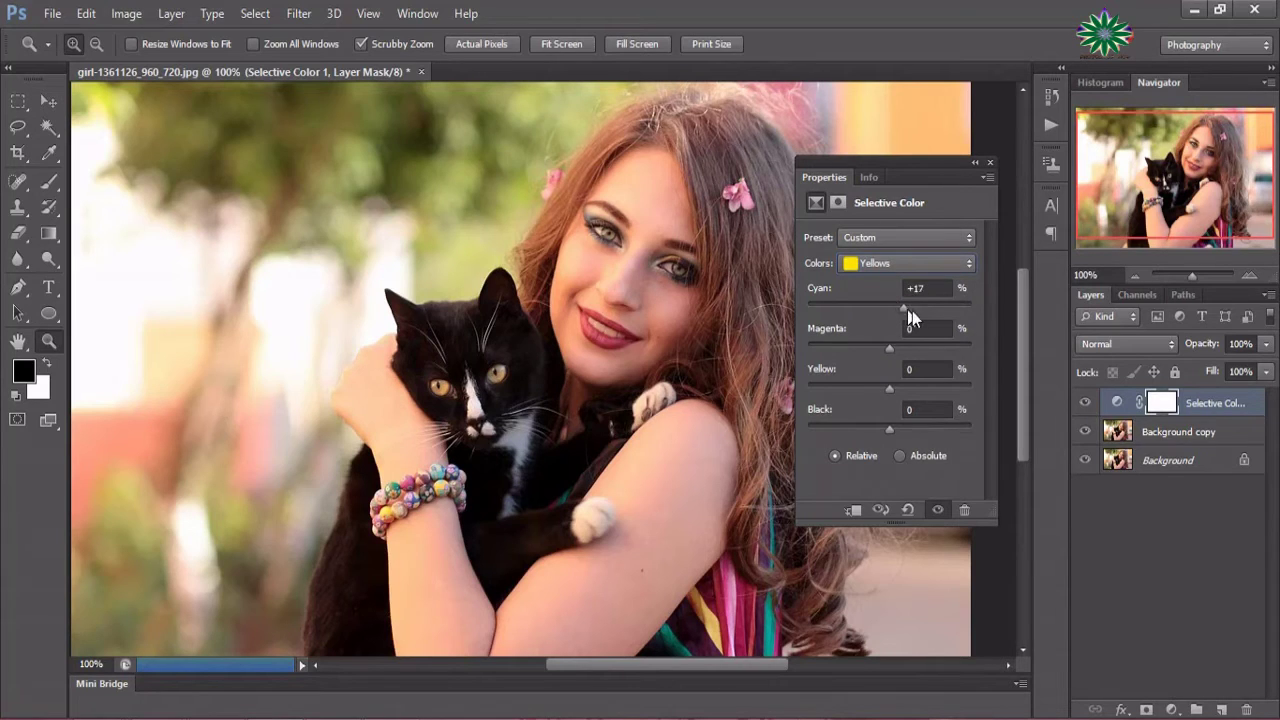
left_click_drag(893, 349, 863, 345)
left_click_drag(864, 347, 833, 347)
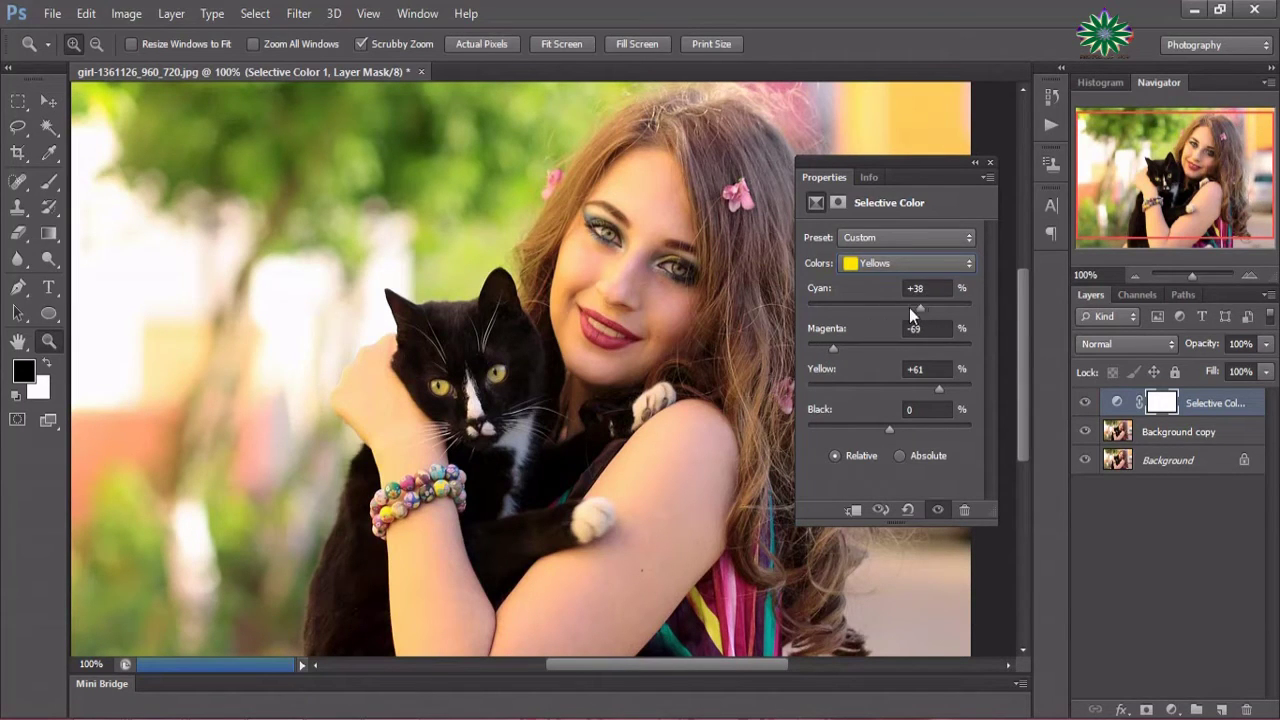
left_click_drag(845, 312, 890, 313)
mouse_move(889, 429)
left_mouse_down()
mouse_move(821, 424)
mouse_move(956, 442)
left_mouse_up()
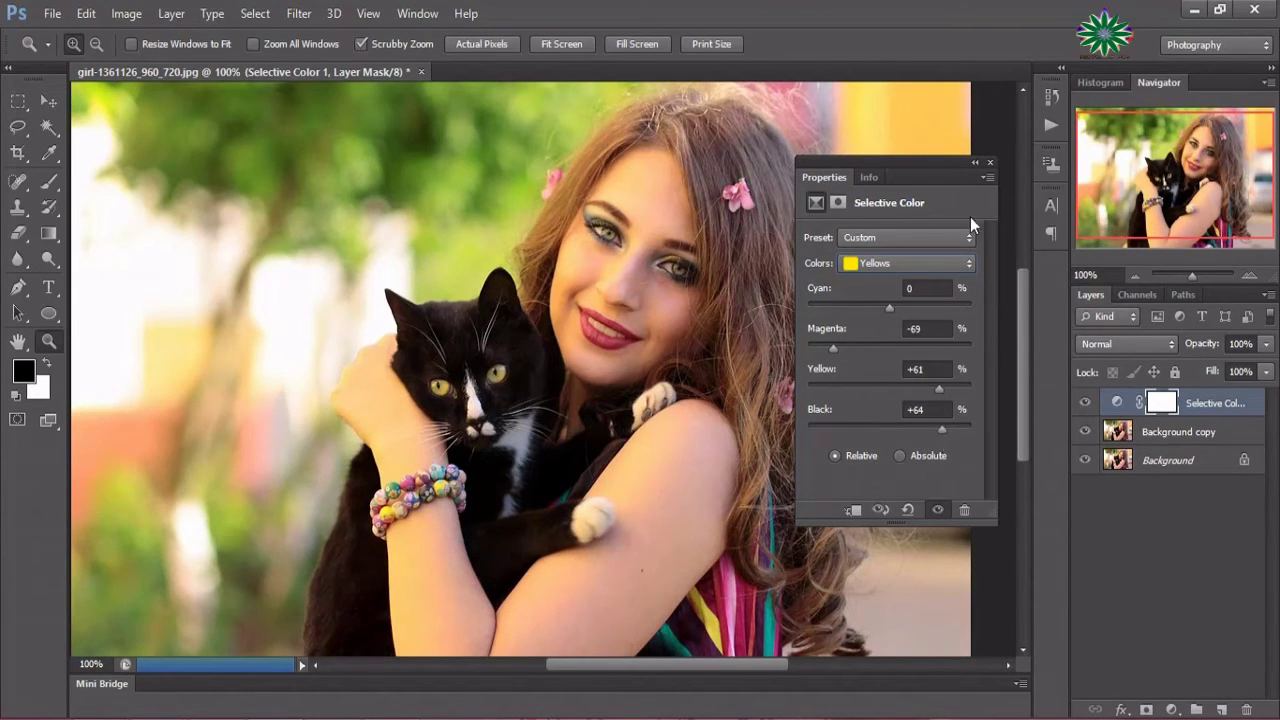
- Adjust the Greens range: add magenta and cut Yellow to -53, then close Properties
left_click(884, 267)
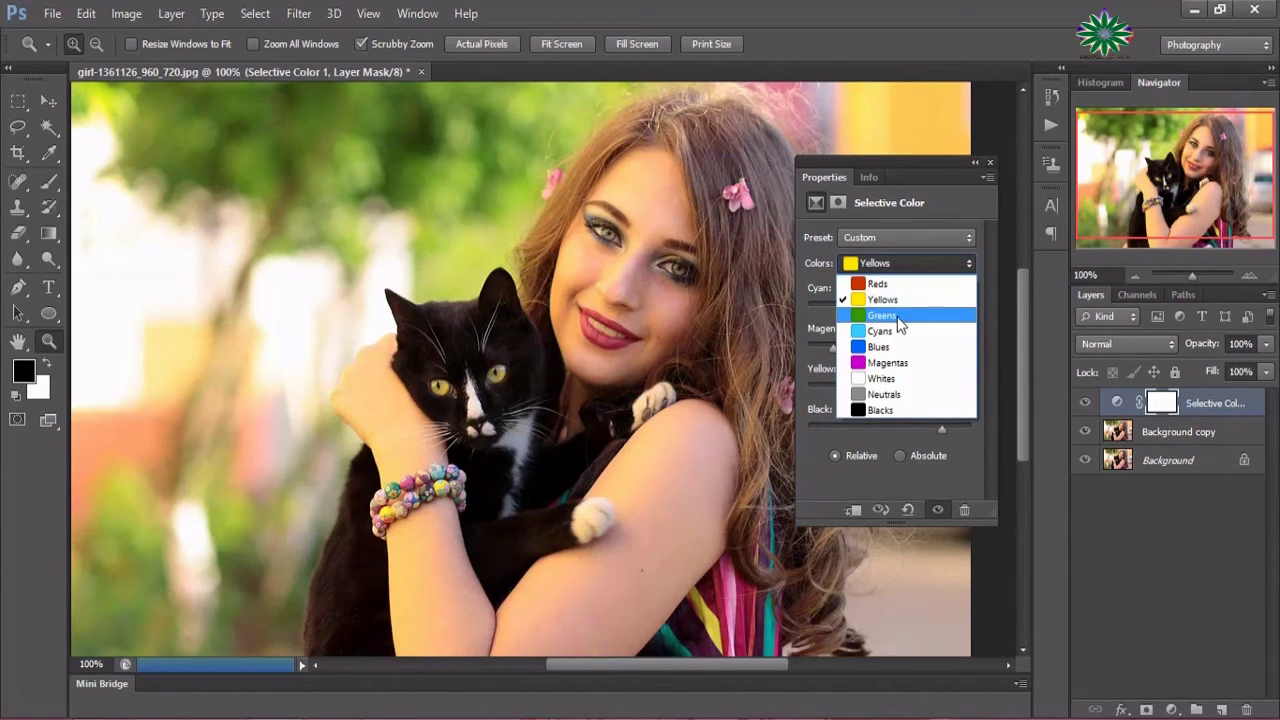
left_click(897, 316)
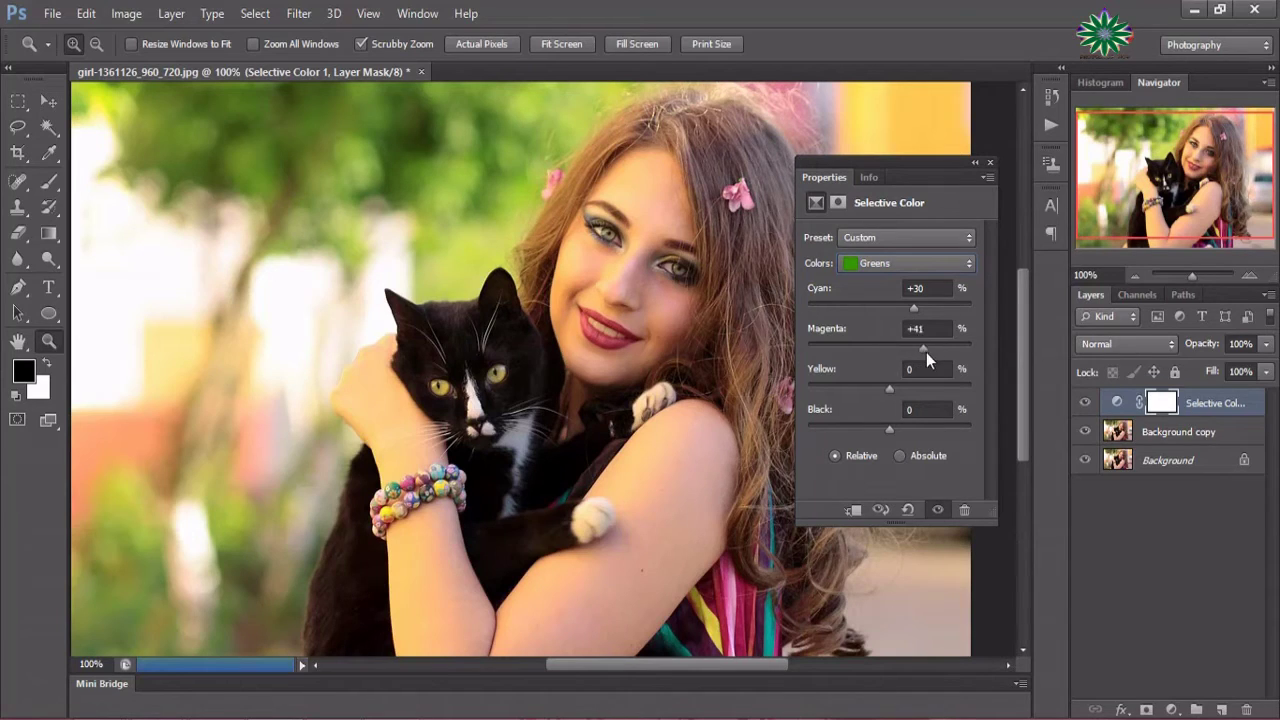
left_click_drag(926, 352, 932, 350)
left_click_drag(892, 388, 846, 386)
left_click(990, 163)
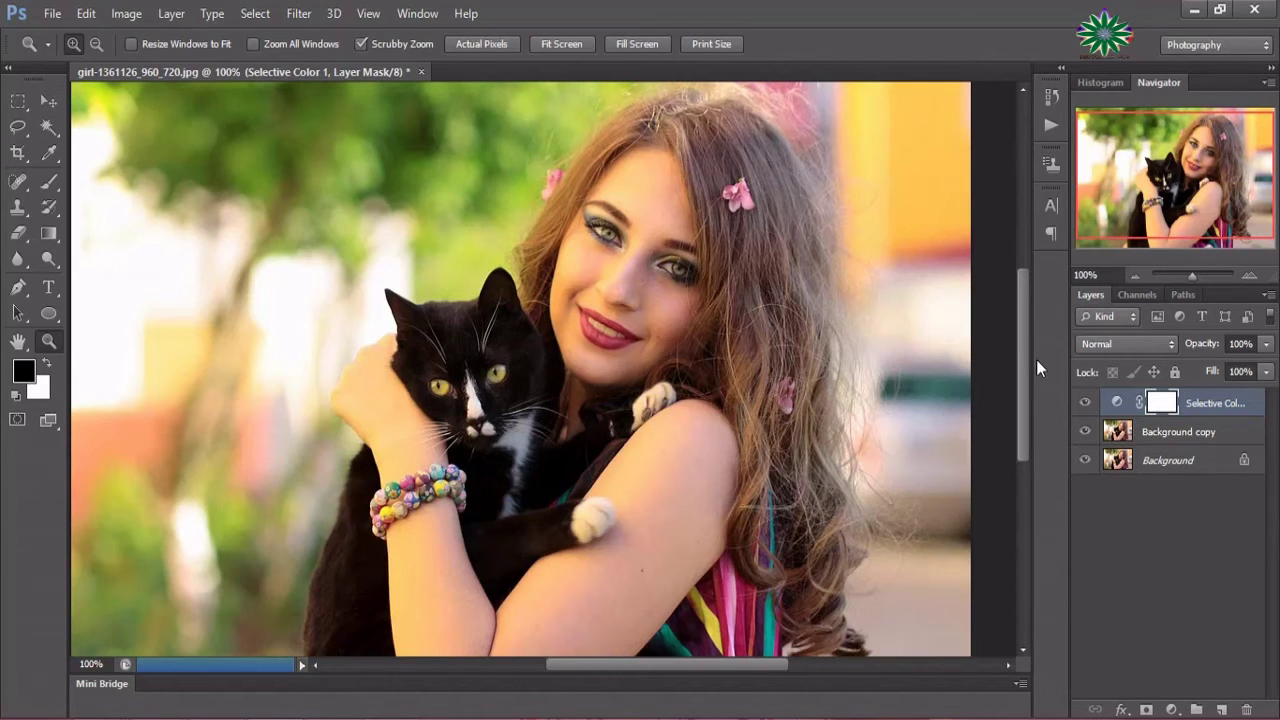
- Add a Curves layer whose Blue curve lifts shadows to 36 and lowers highlights
left_click(1172, 709)
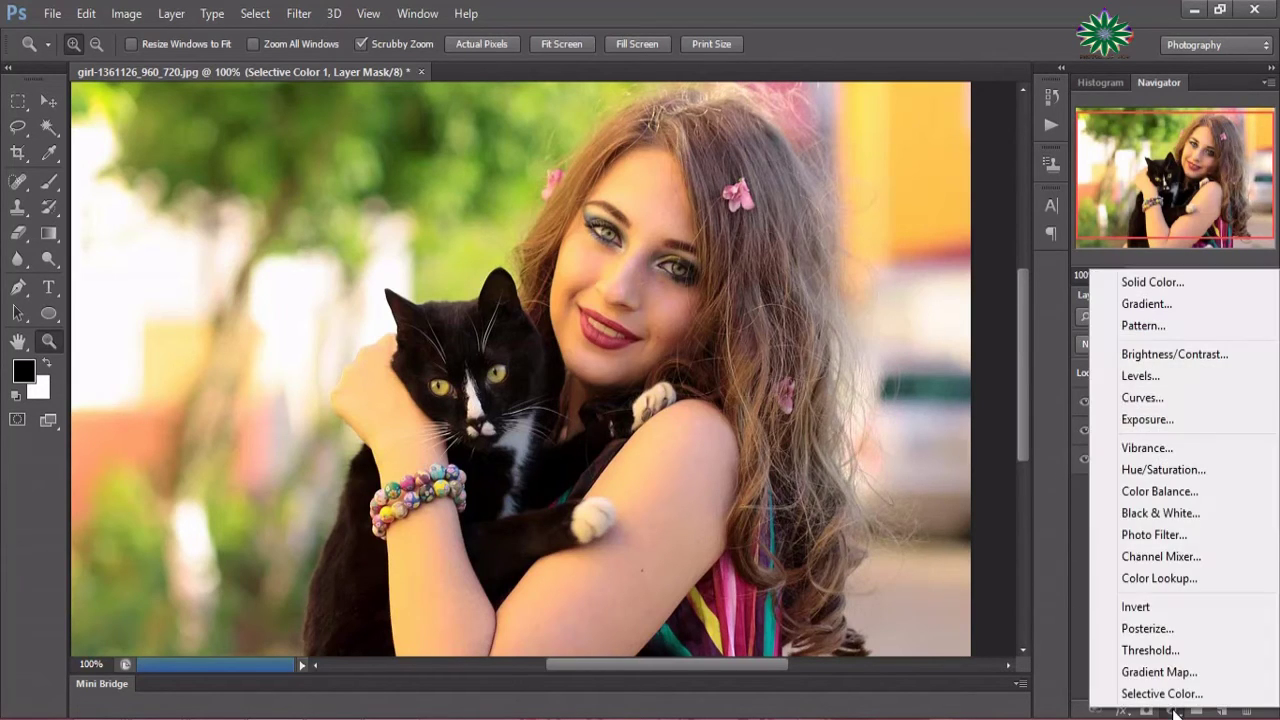
left_click(1141, 398)
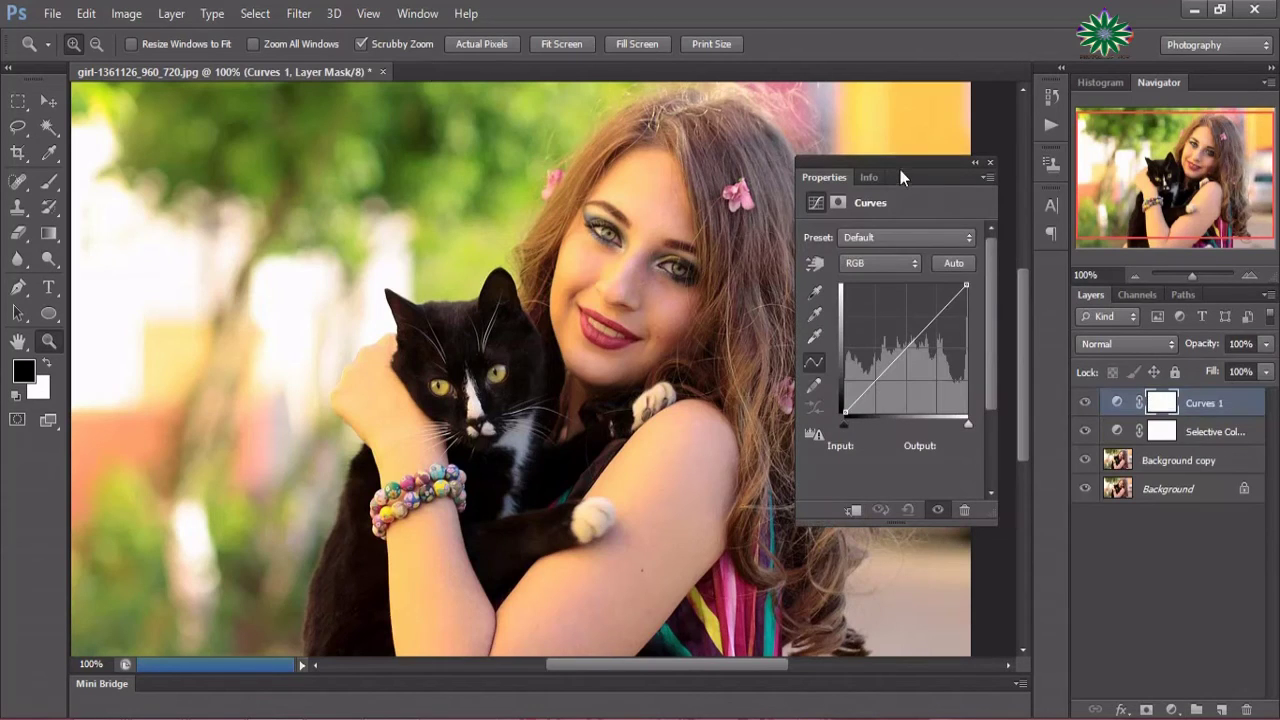
left_click_drag(922, 167, 976, 167)
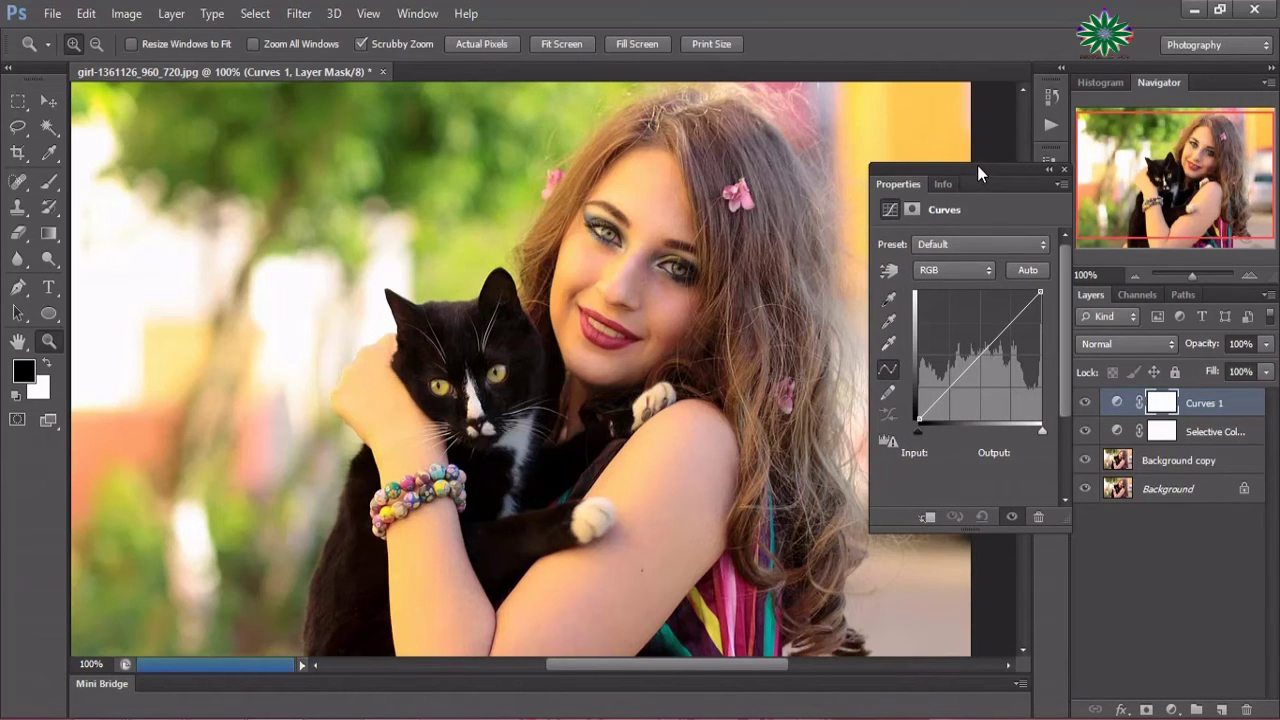
left_click(971, 270)
left_click(965, 340)
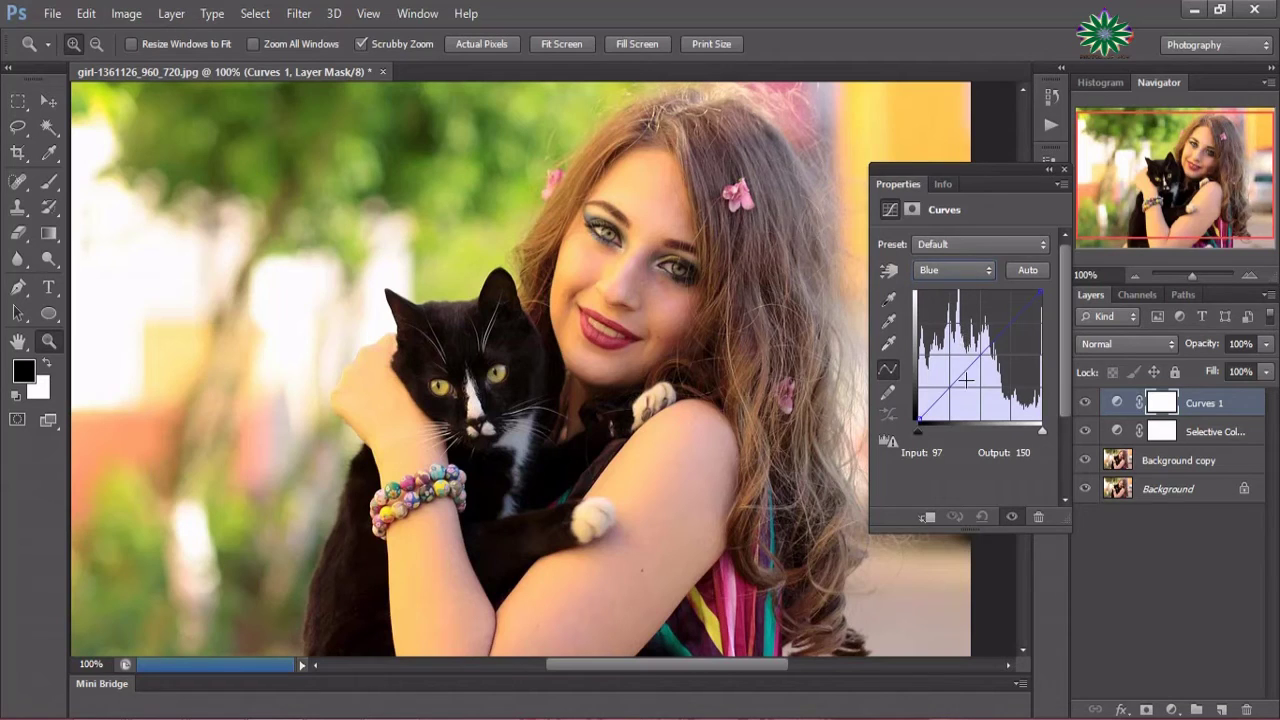
left_click_drag(919, 419, 916, 401)
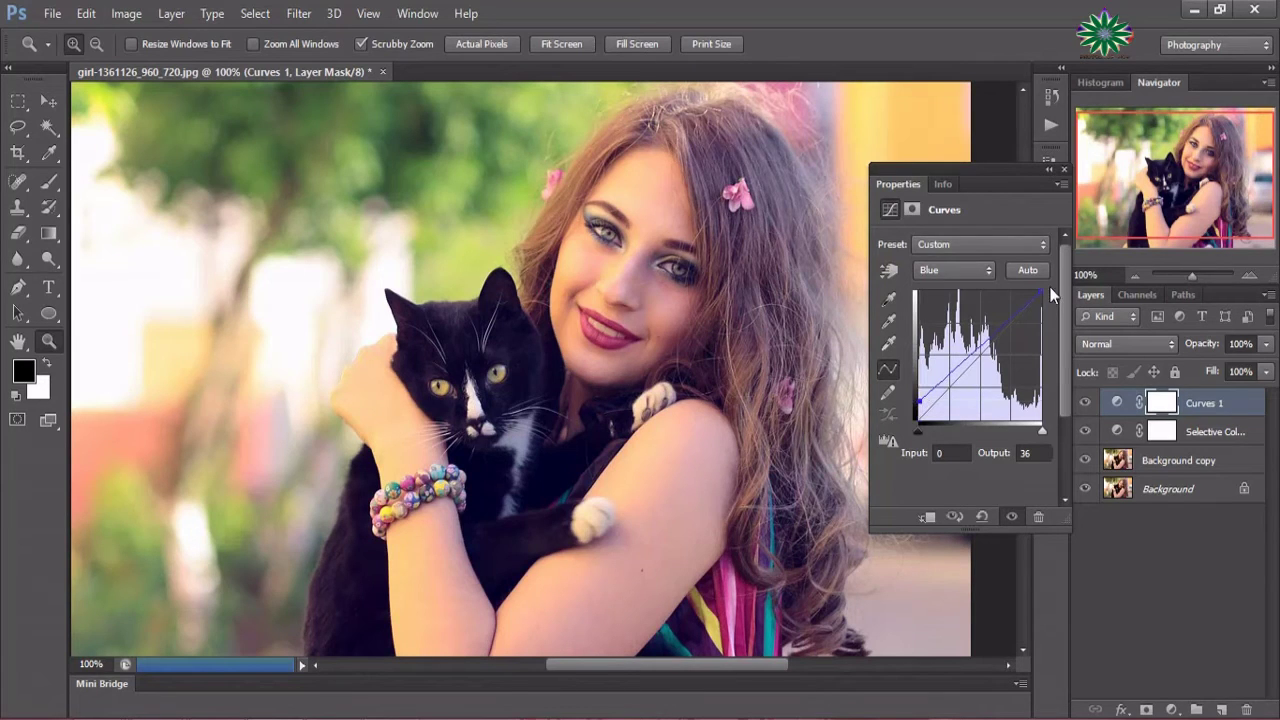
left_click_drag(1041, 292, 1039, 305)
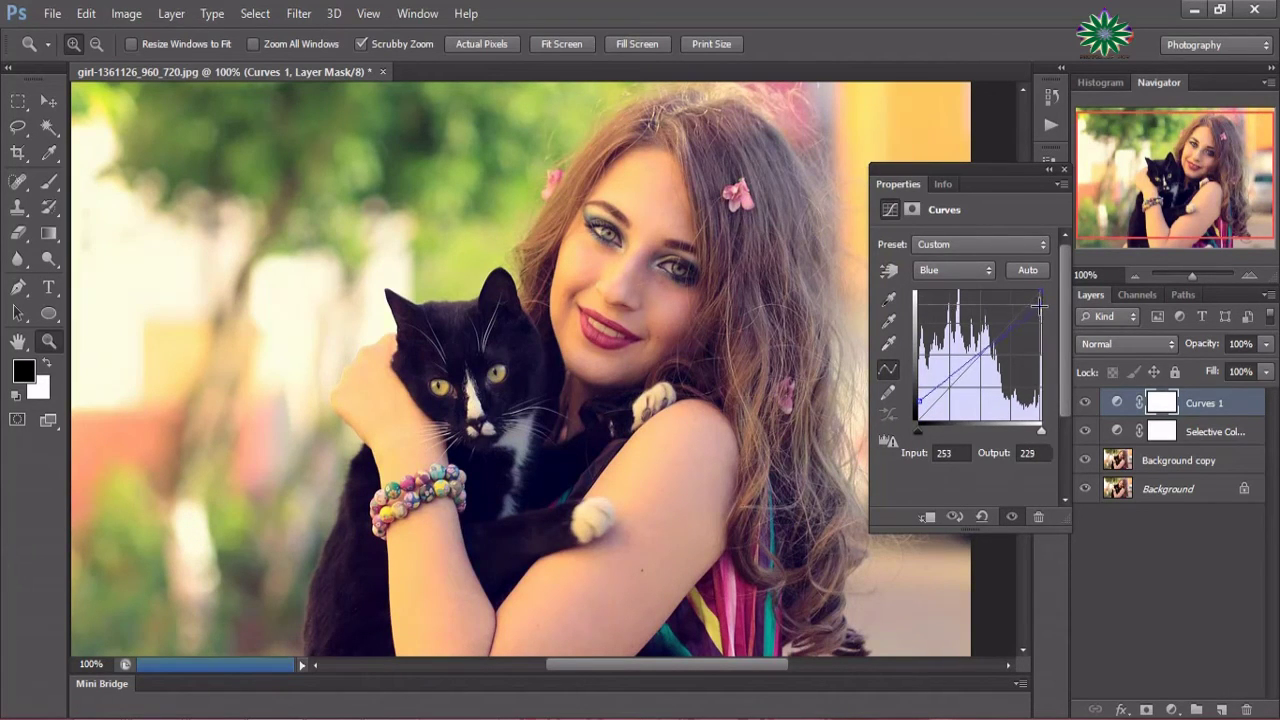
- Raise the Green curve's black point and dip the Red curve to 97 at input 117
left_click(959, 271)
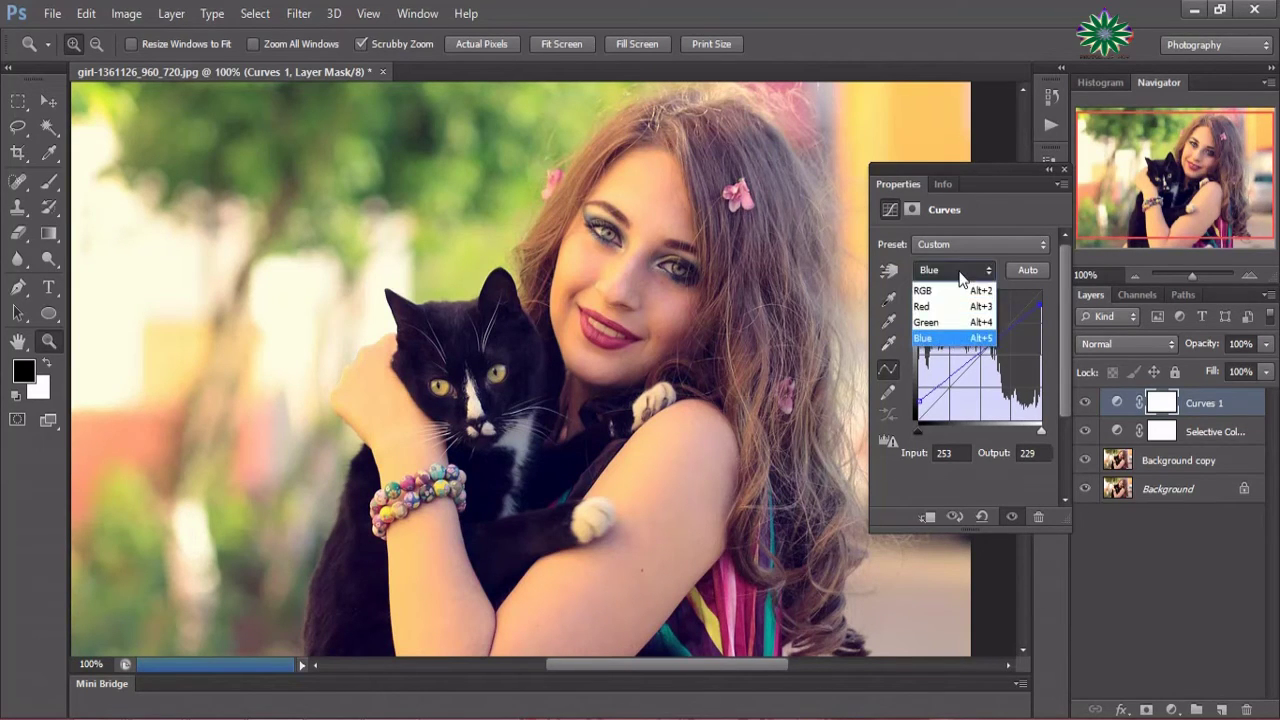
left_click(937, 323)
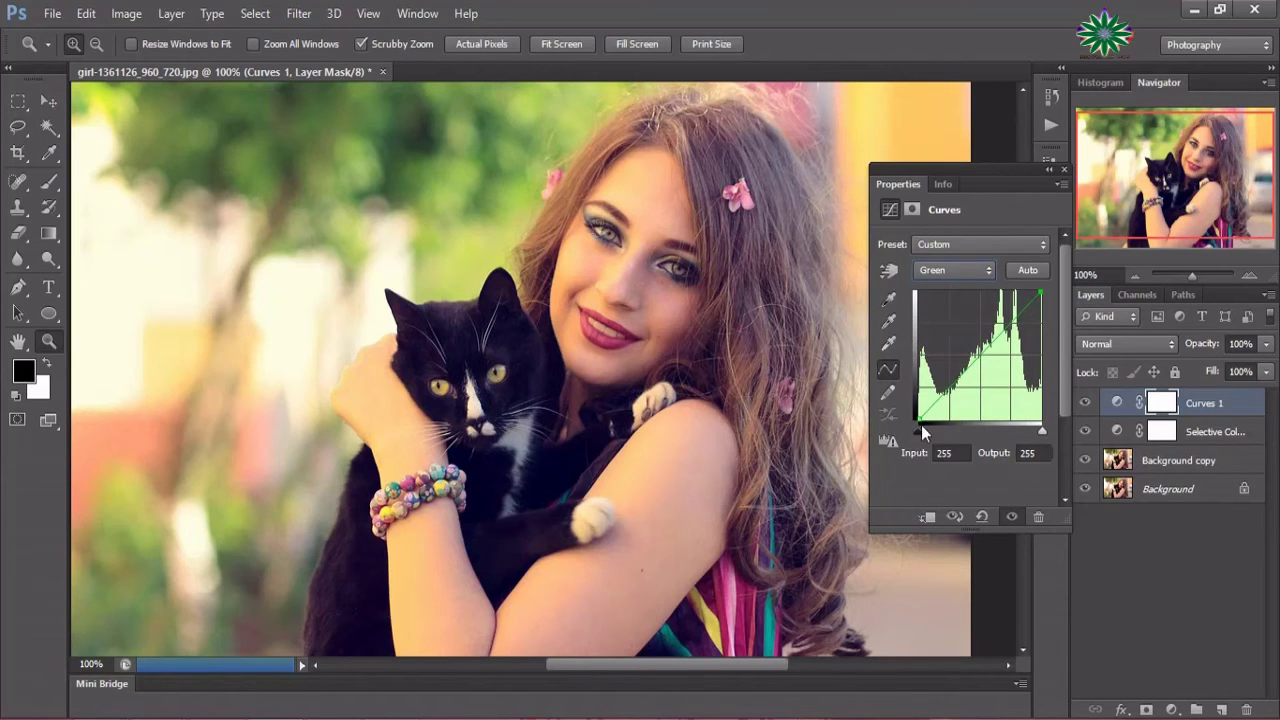
left_click_drag(918, 420, 921, 403)
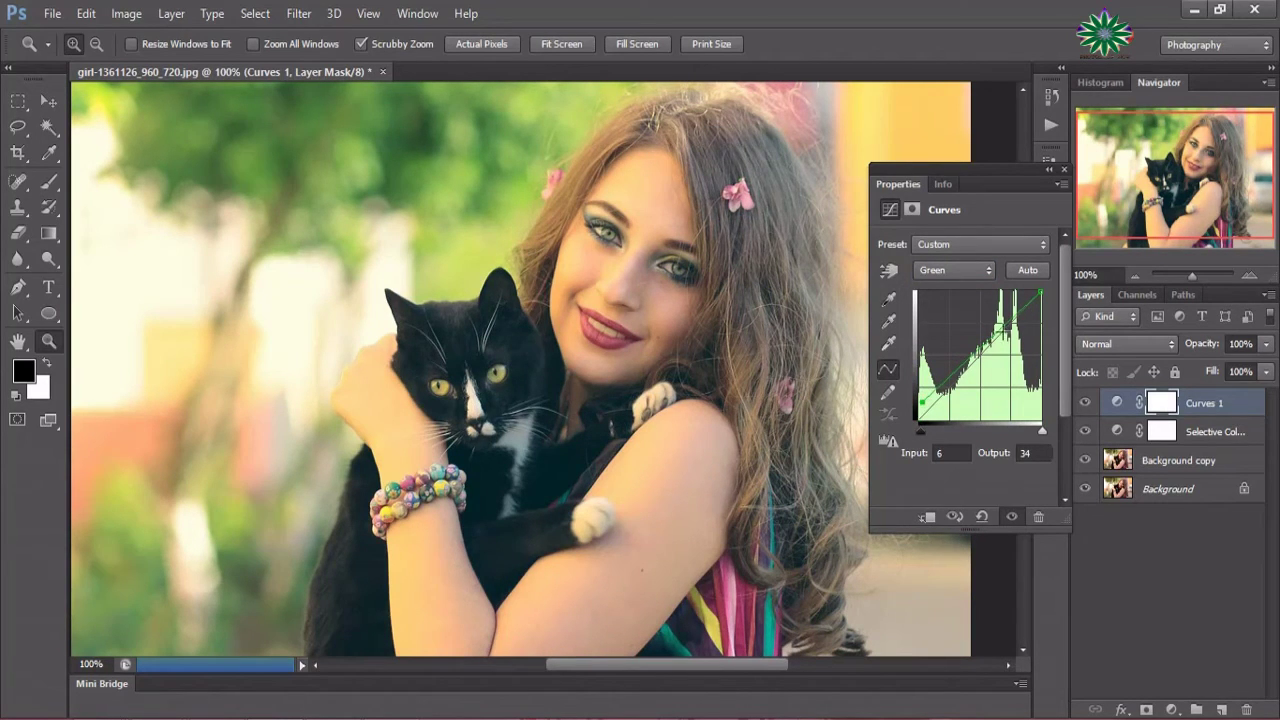
left_click(952, 274)
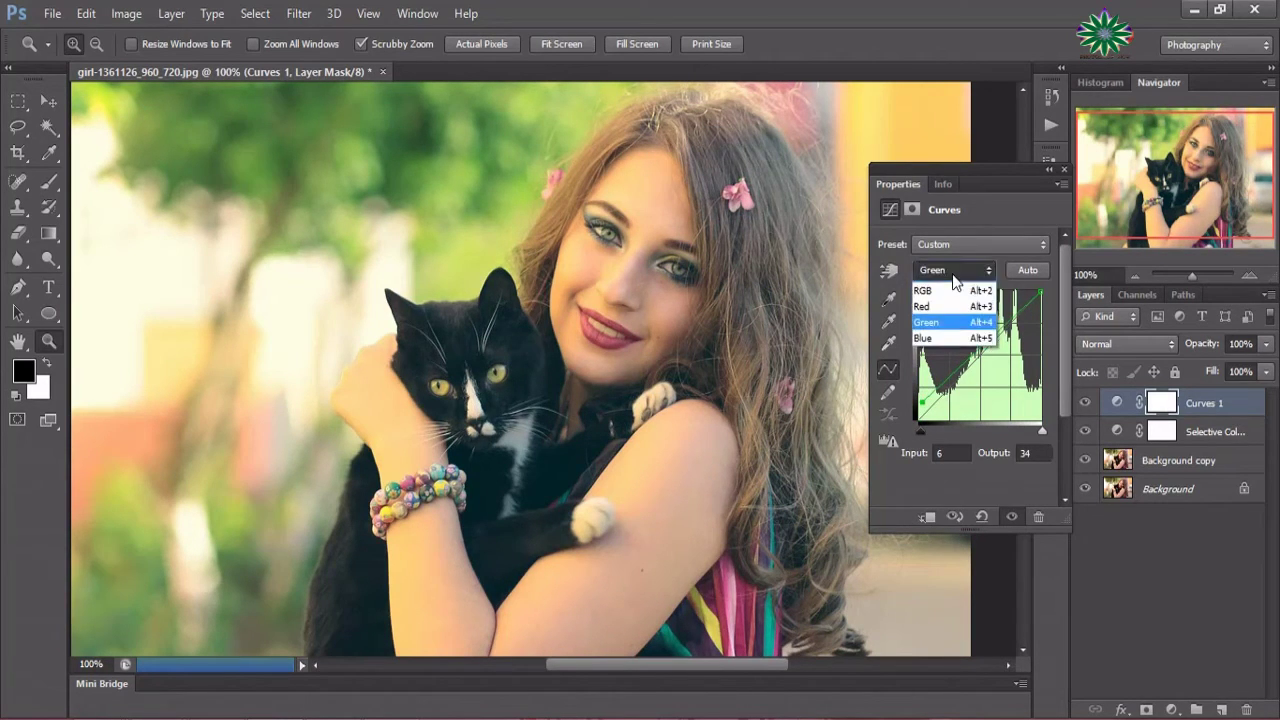
left_click(946, 313)
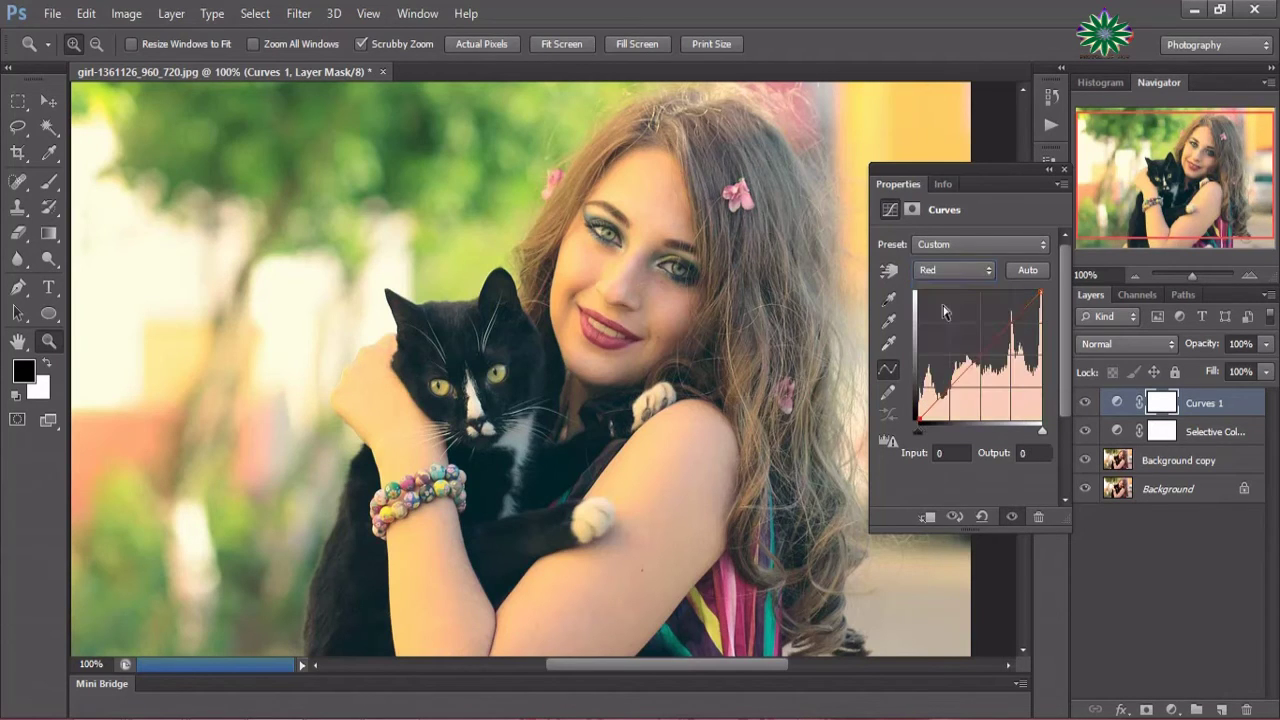
left_click_drag(969, 368, 973, 372)
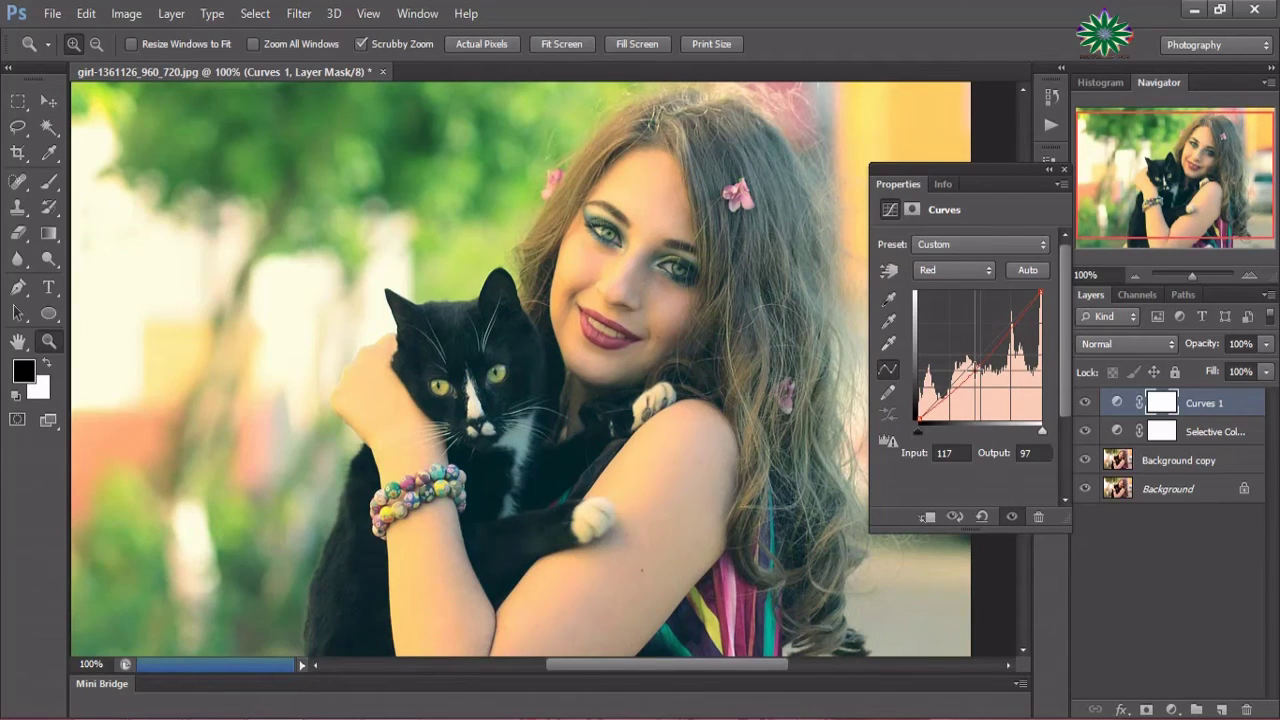
left_click(1063, 170)
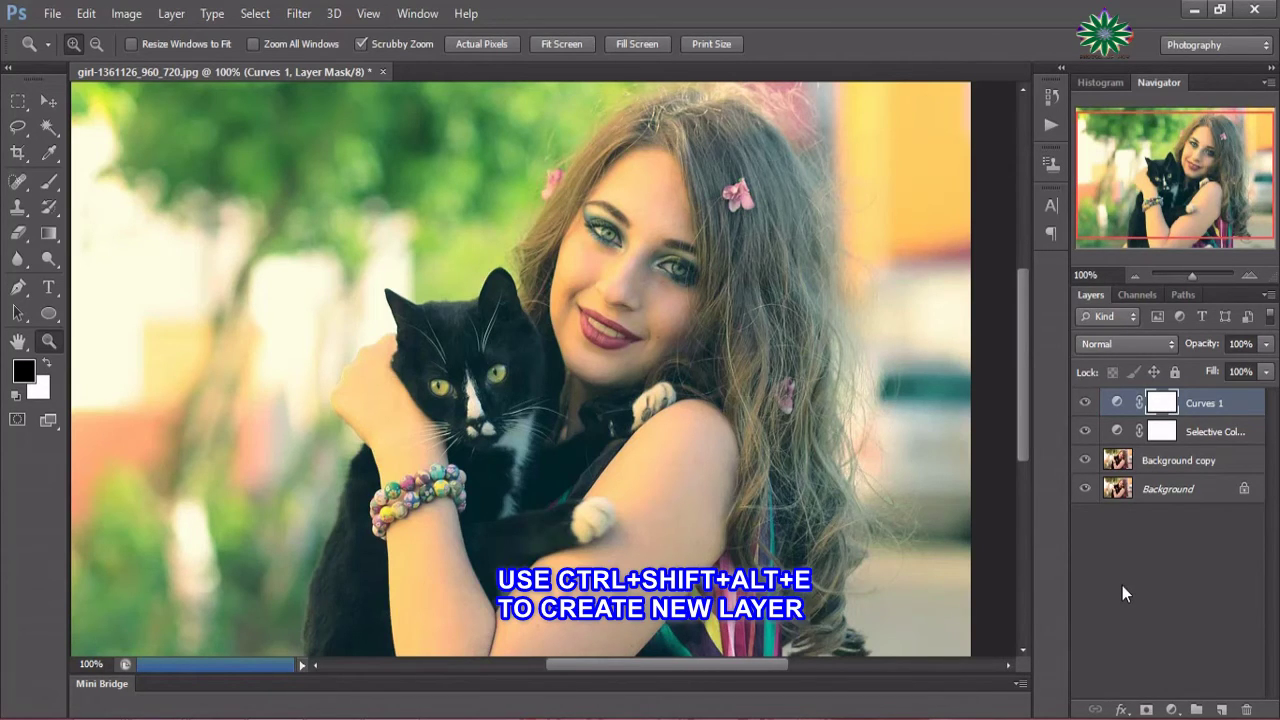
- Stamp visible layers into Layer 1 with Ctrl+Shift+Alt+E and toggle layer visibility to compare
key("ctrl+shift+alt+e")
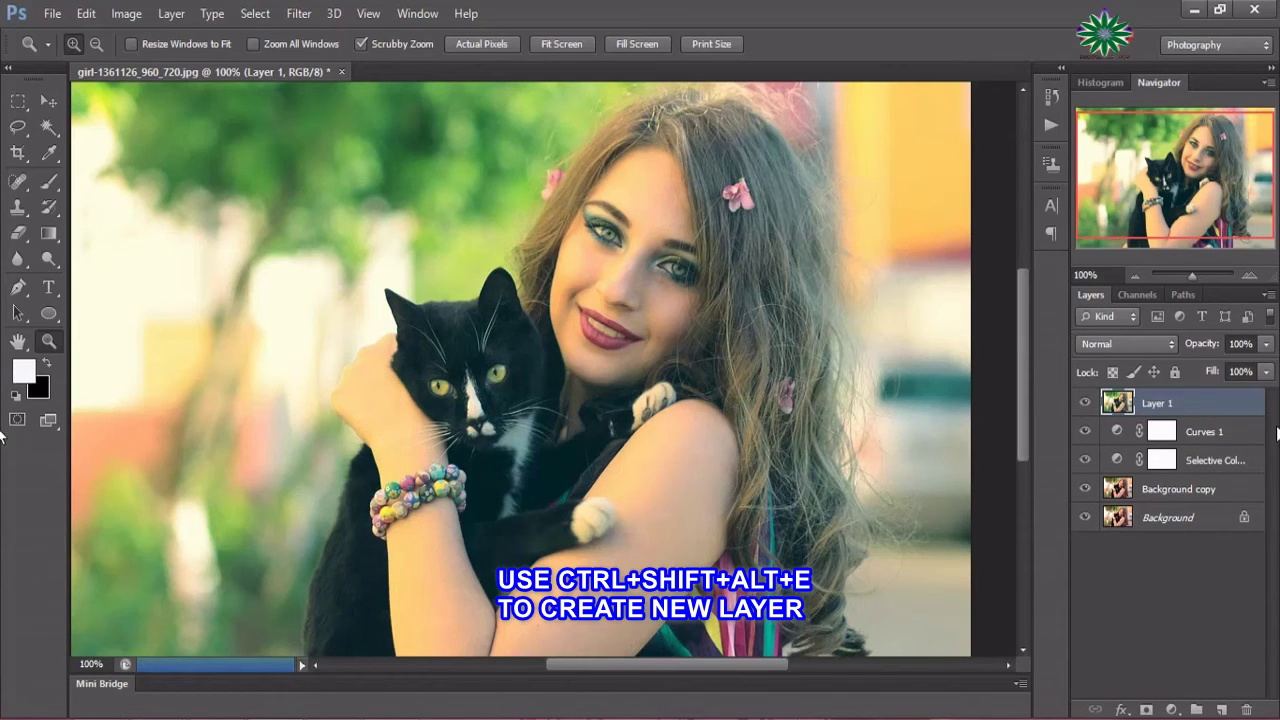
left_click(1266, 344)
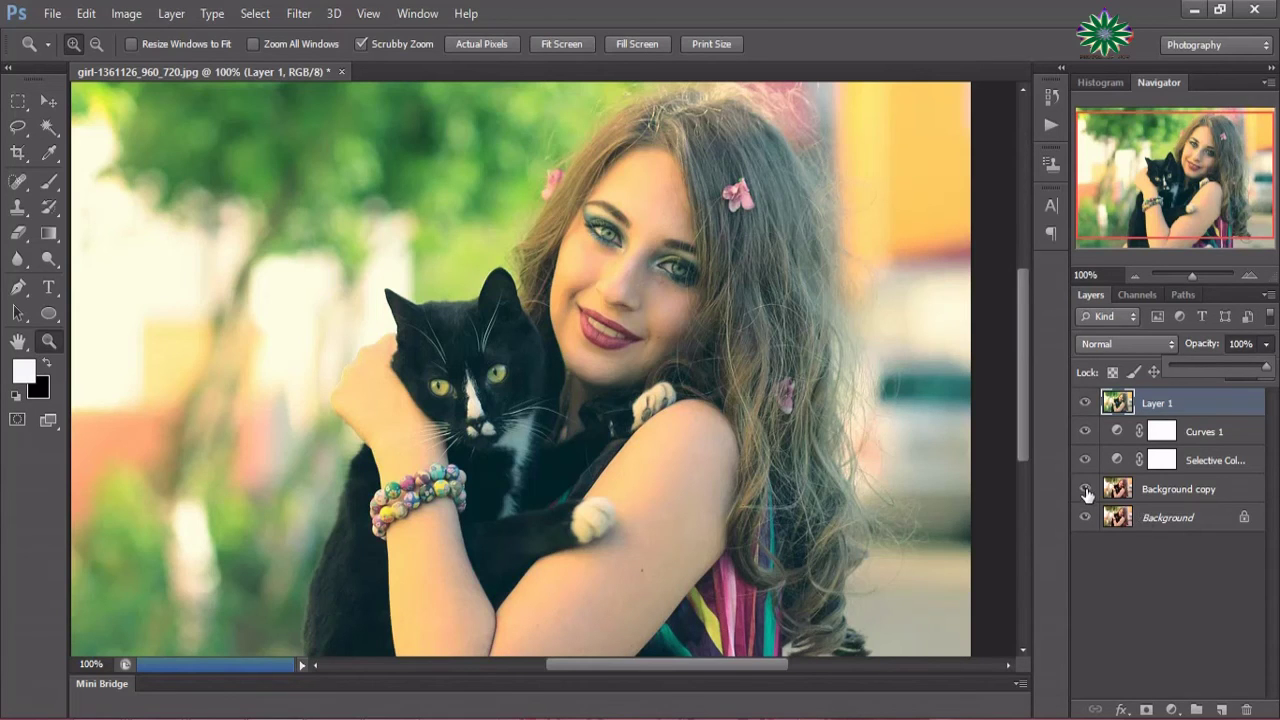
left_click(1085, 460)
left_click(1085, 431)
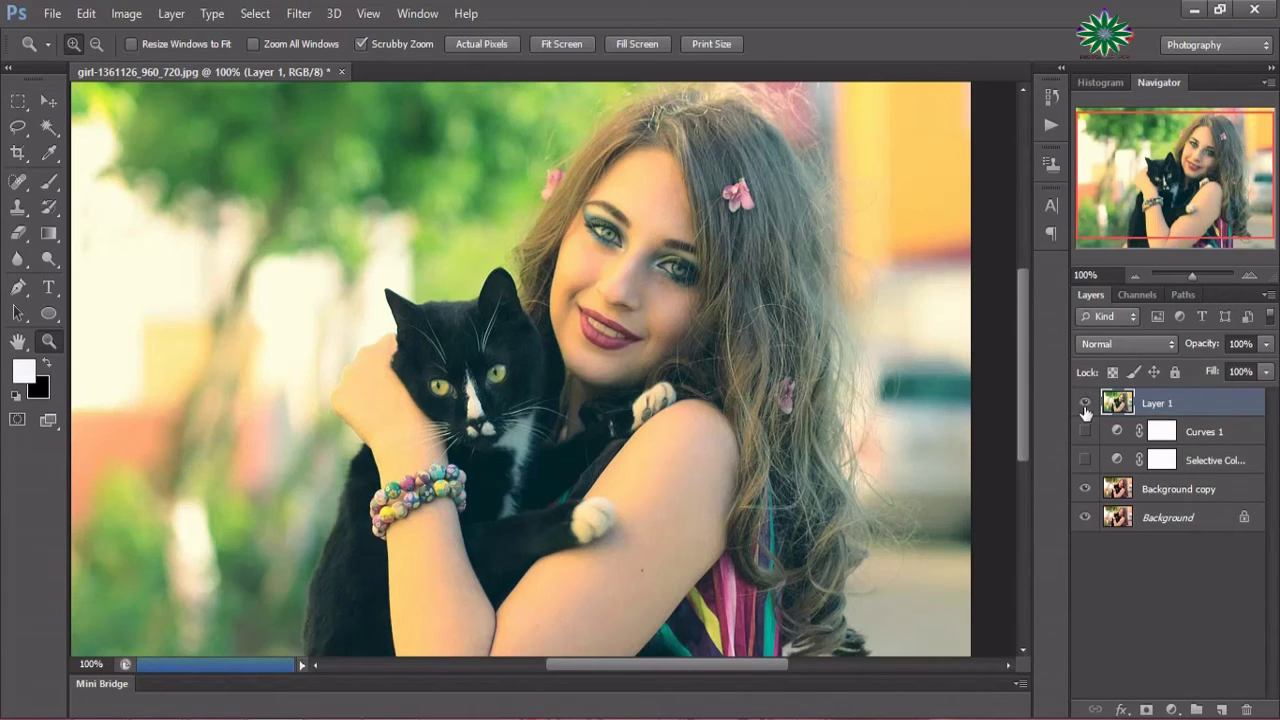
left_click(1085, 403)
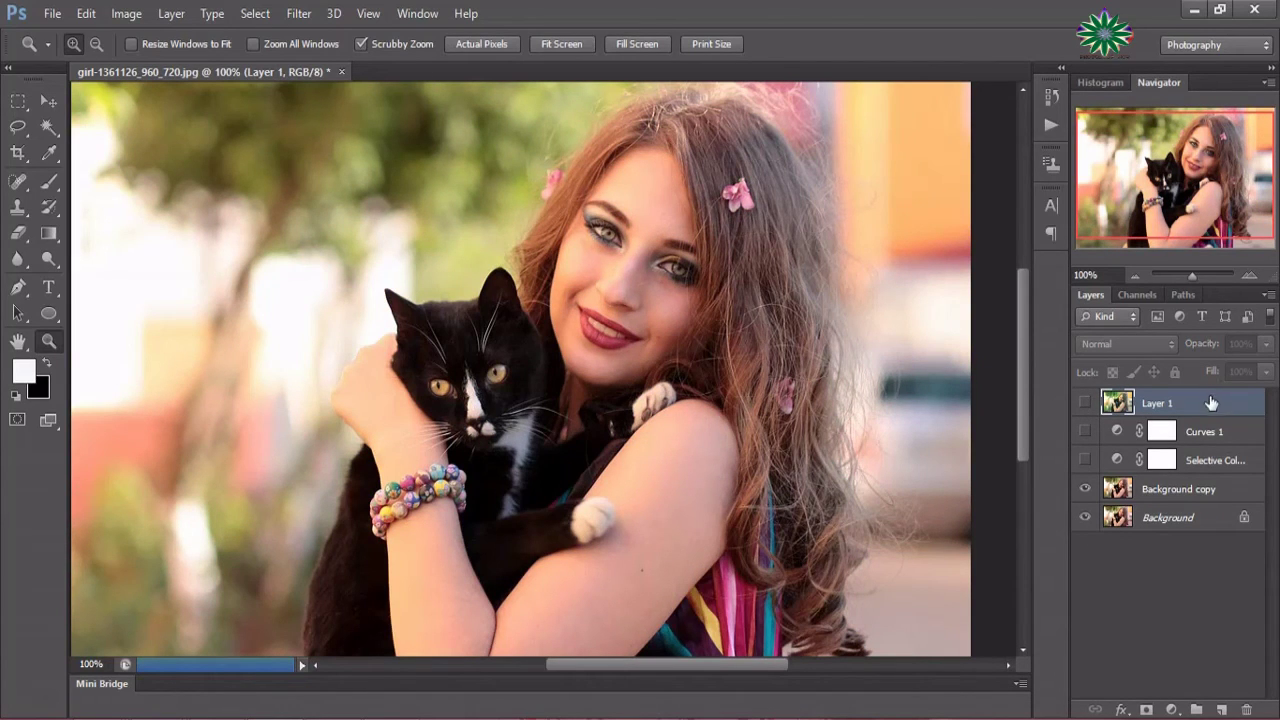
left_click(1085, 403)
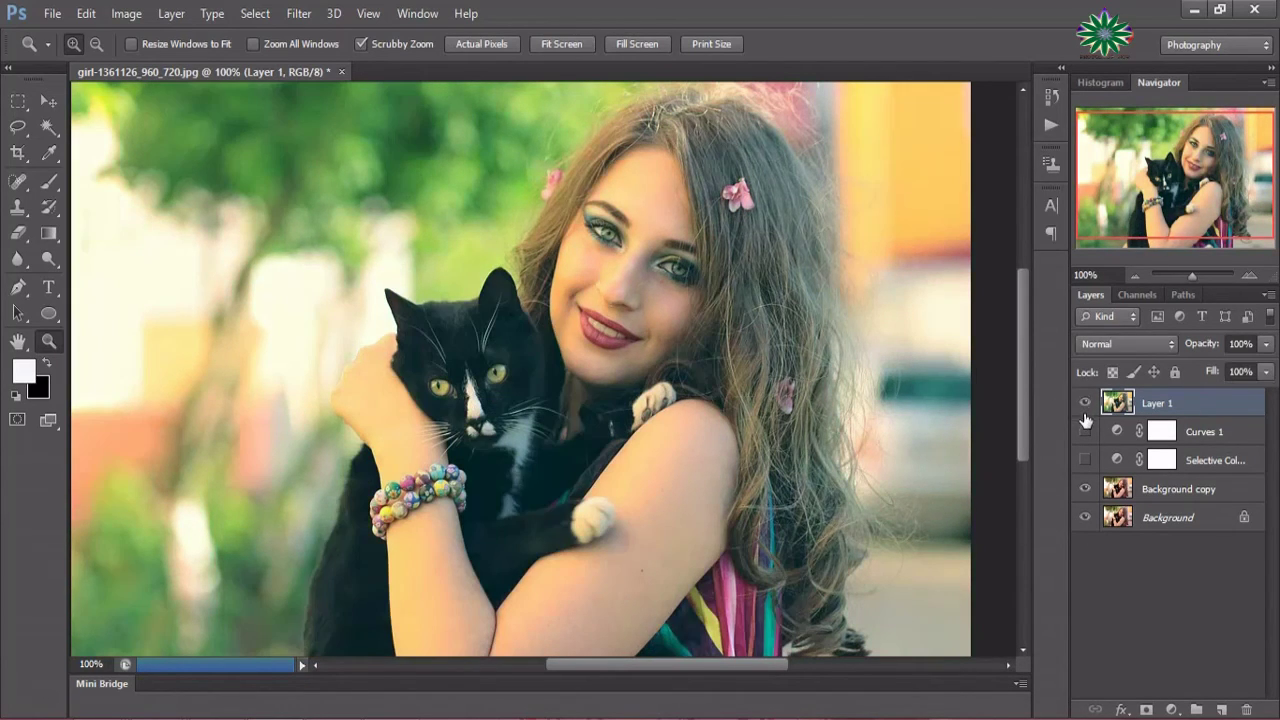
left_click(1085, 460)
left_click(1085, 431)
left_click(1085, 431)
- Hide Curves 1, Selective Color and Background copy beneath Layer 1
left_click(1265, 344)
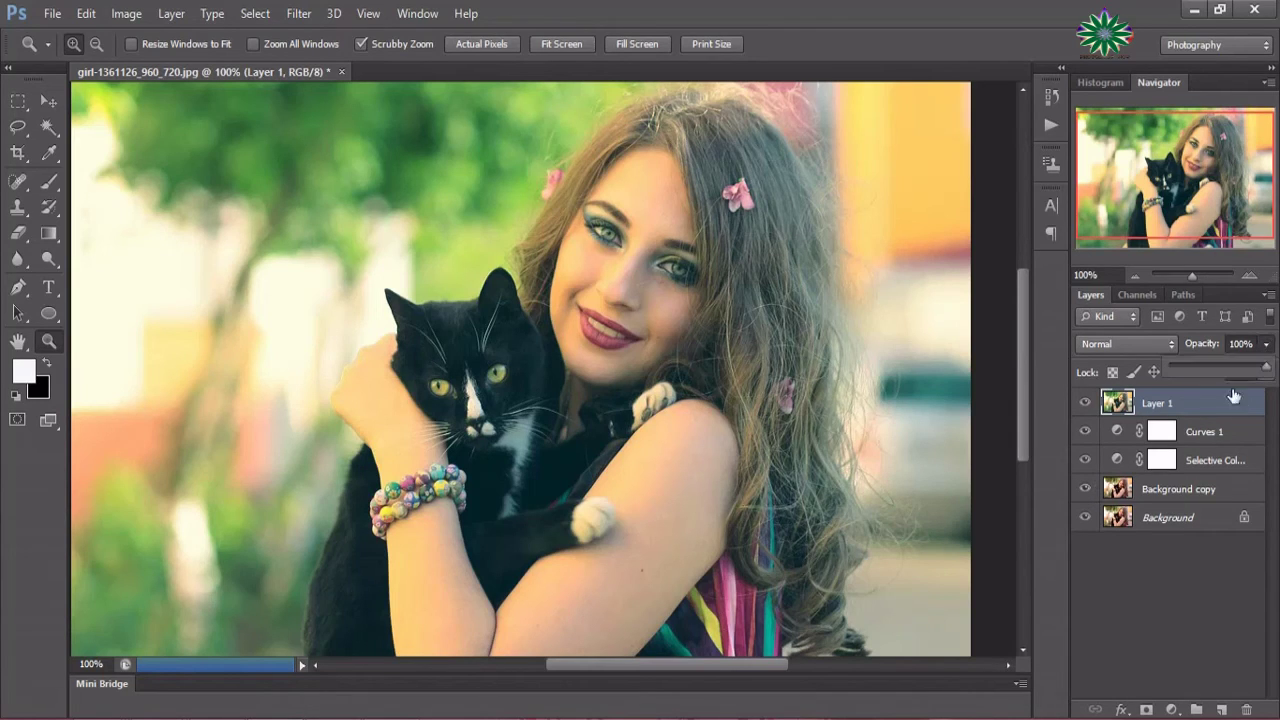
left_click(1085, 431)
left_click(1086, 460)
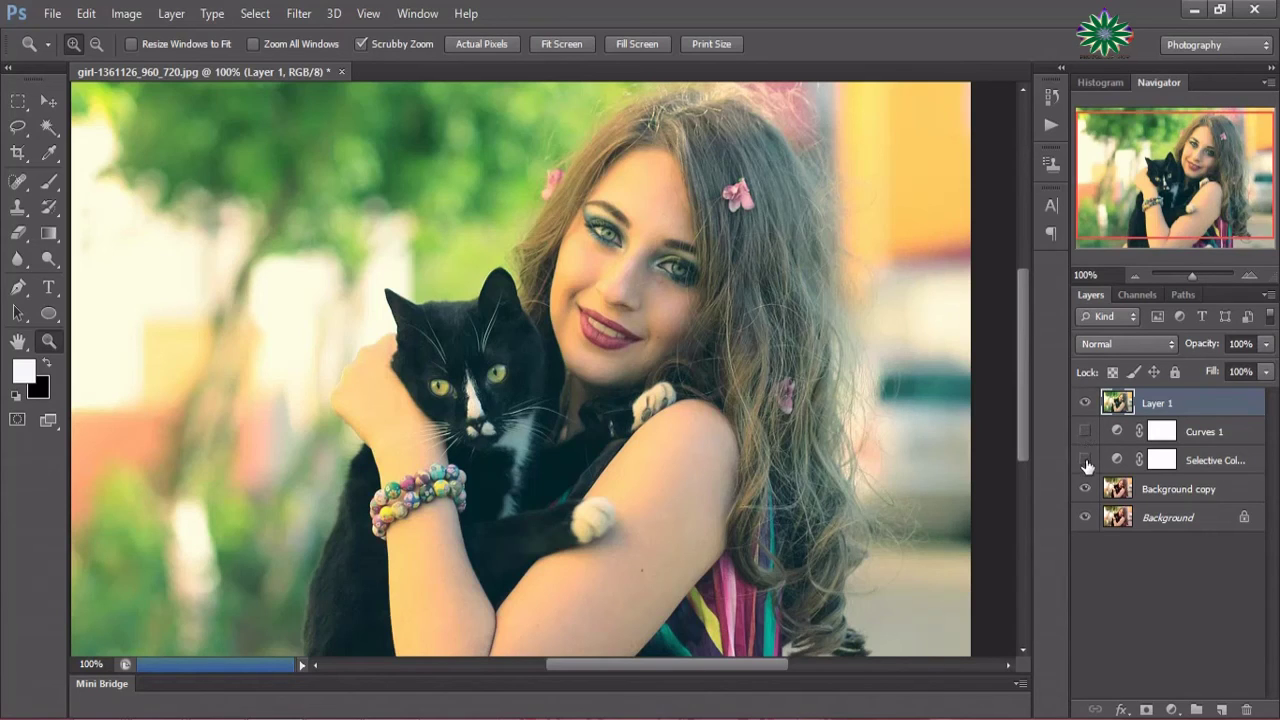
left_click(1085, 489)
left_click(1265, 343)
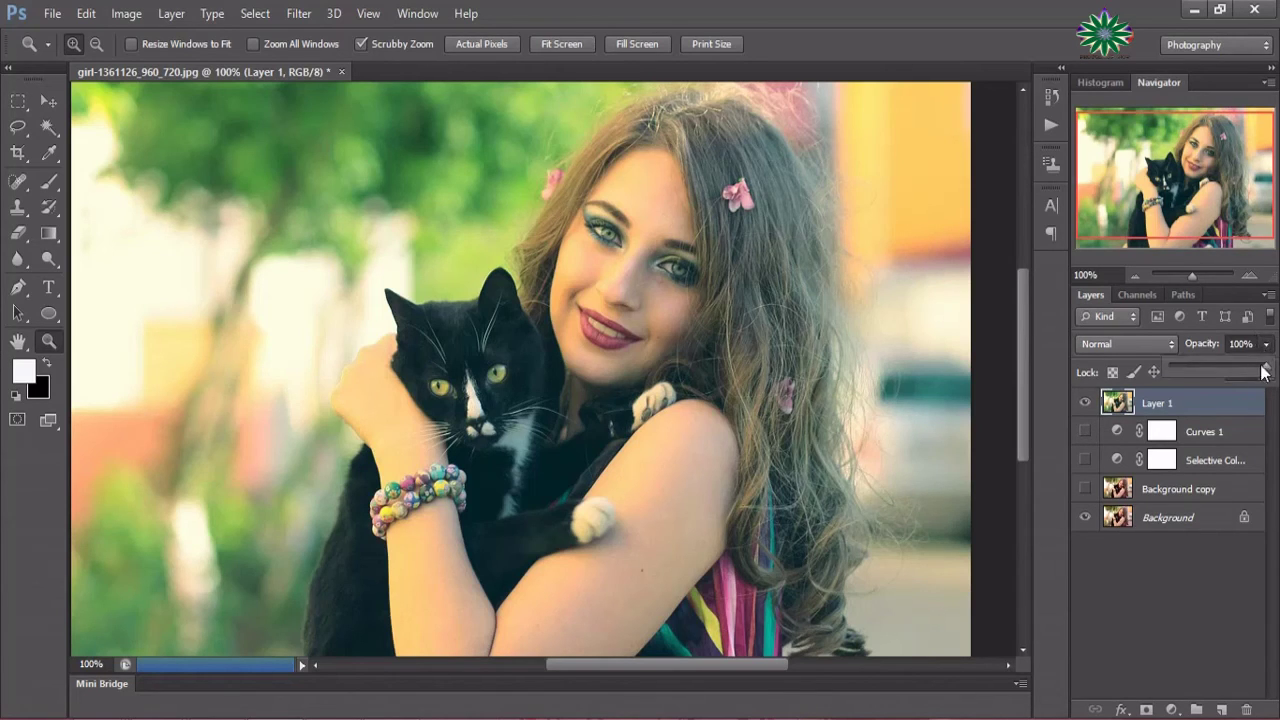
- Drop Layer 1's opacity to 74% and re-show Curves 1, Selective Color and Background copy
left_click_drag(1266, 368, 1180, 372)
mouse_move(1244, 377)
left_mouse_down()
mouse_move(1164, 381)
mouse_move(1243, 372)
left_mouse_up()
left_click(1085, 431)
left_click(1085, 459)
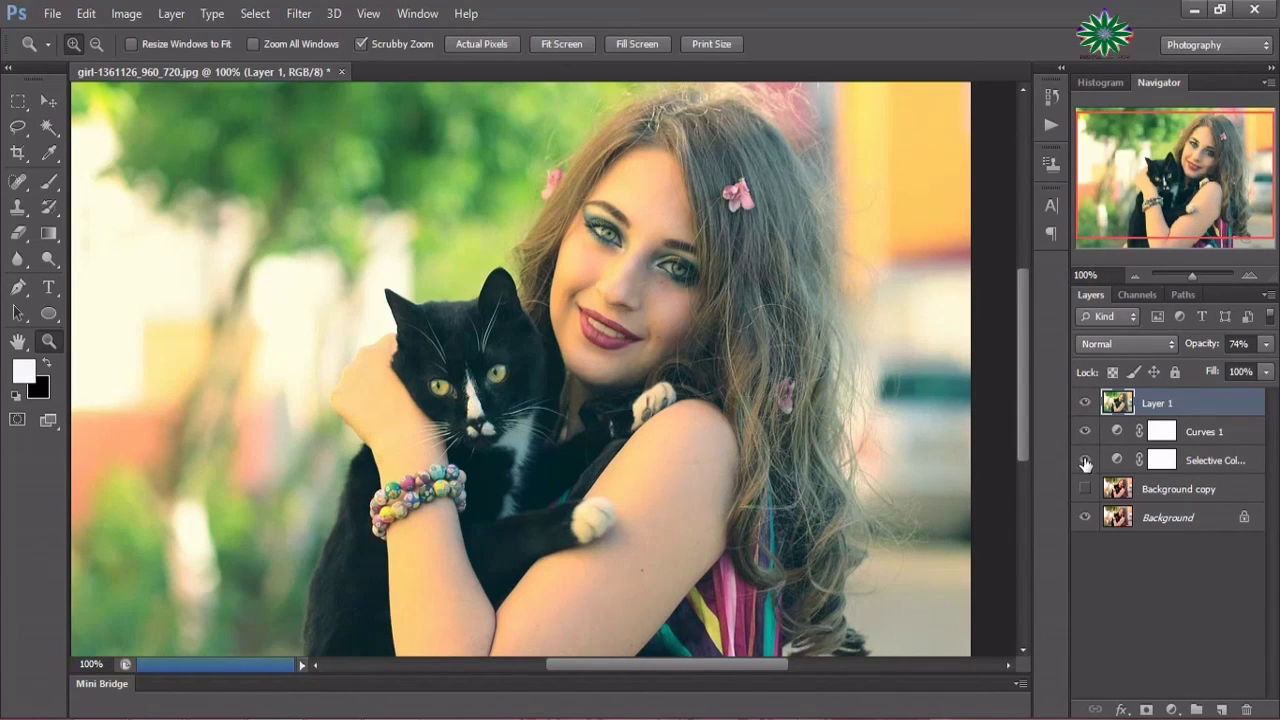
left_click(1085, 488)
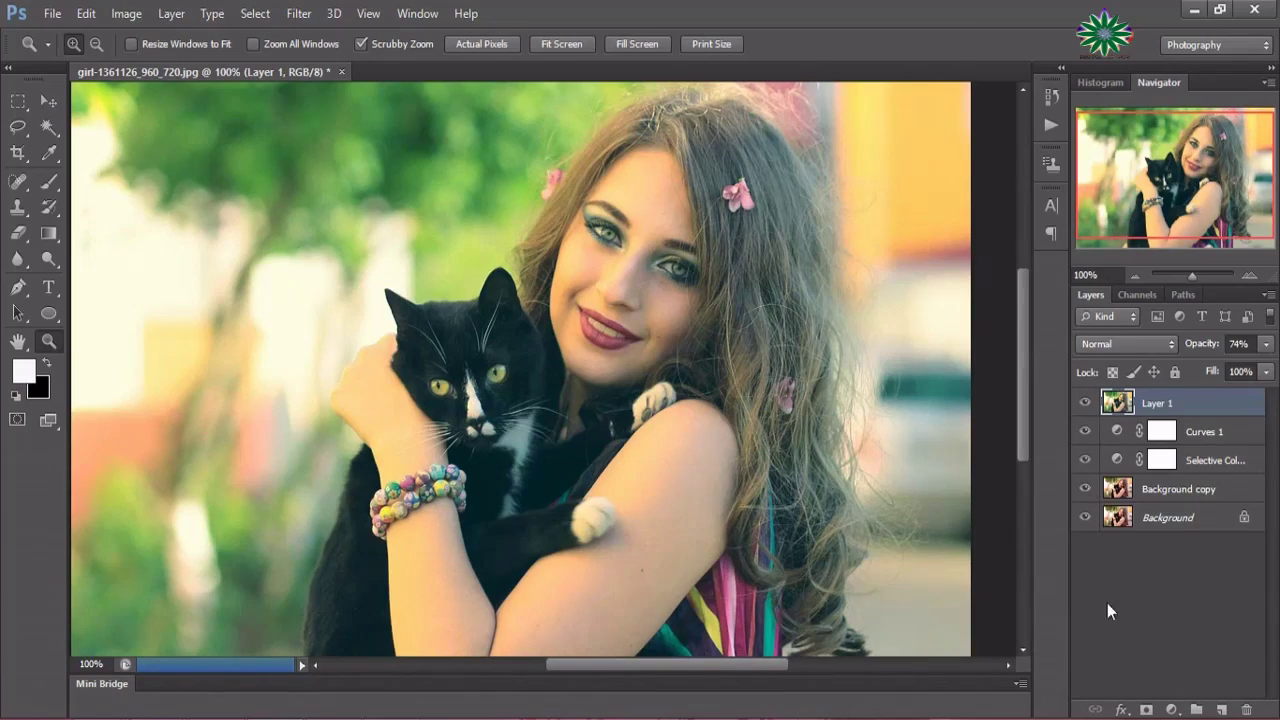